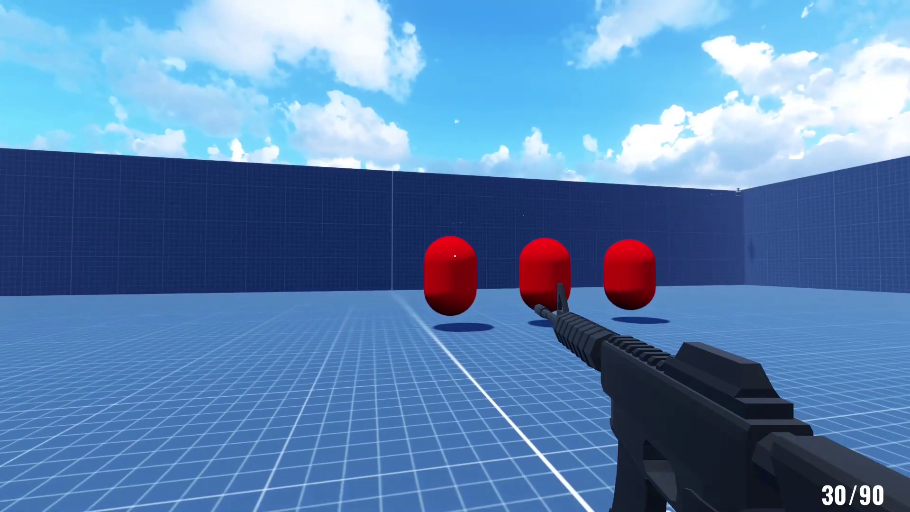
- Shoot down the red capsule targets with the rifle
click(456, 256)
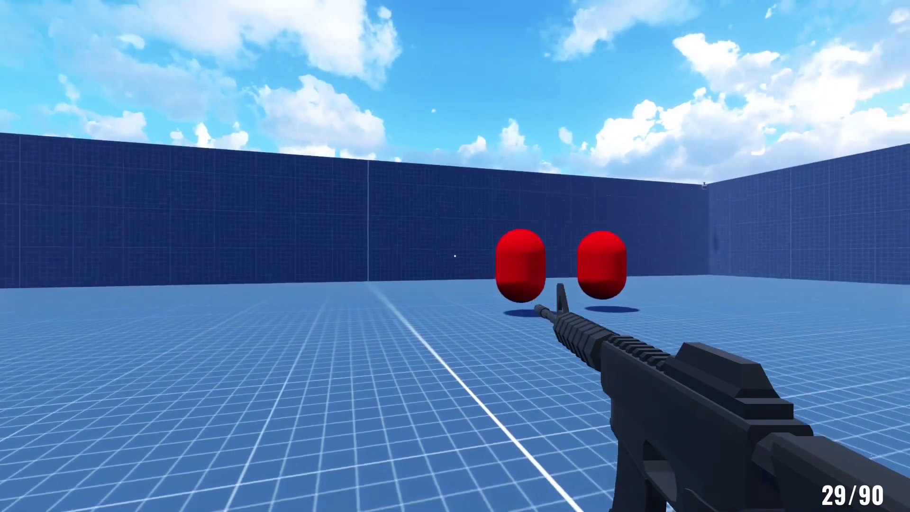
click(455, 257)
click(455, 256)
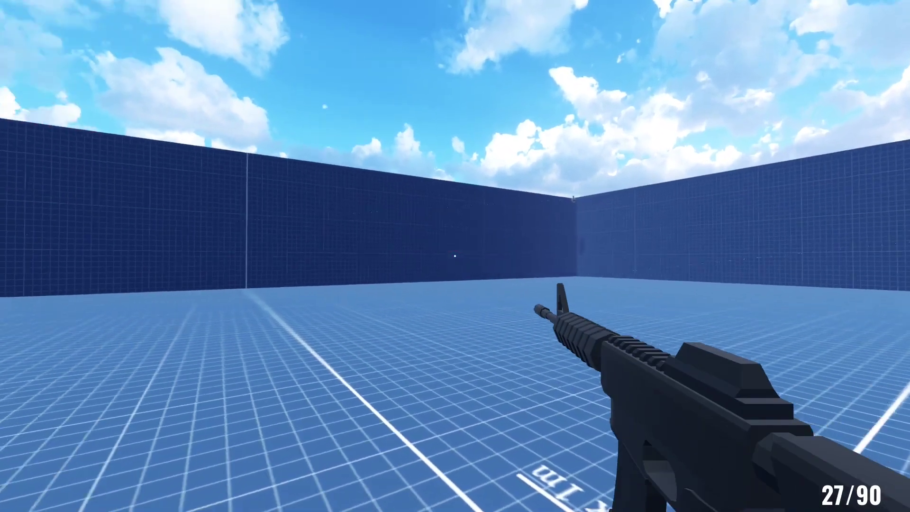
click(455, 256)
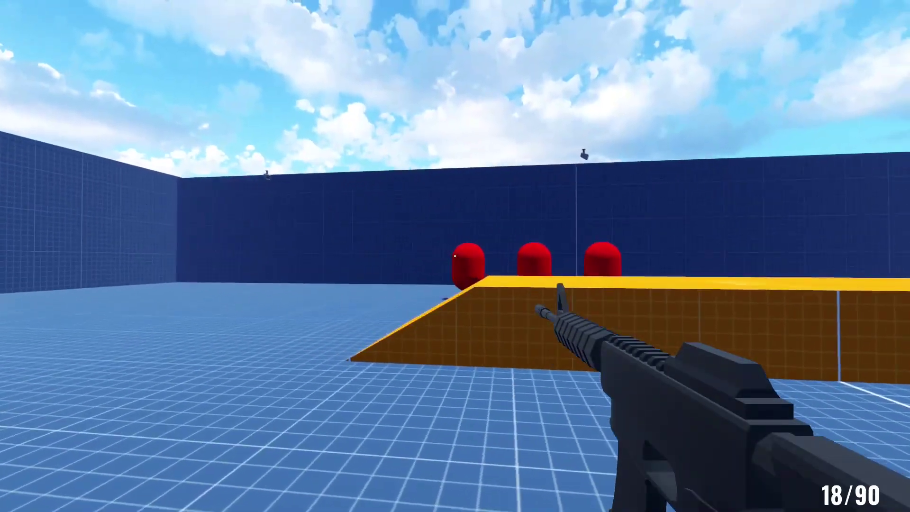
- Swap to the pistol and shoot the red capsules
key(2)
click(456, 256)
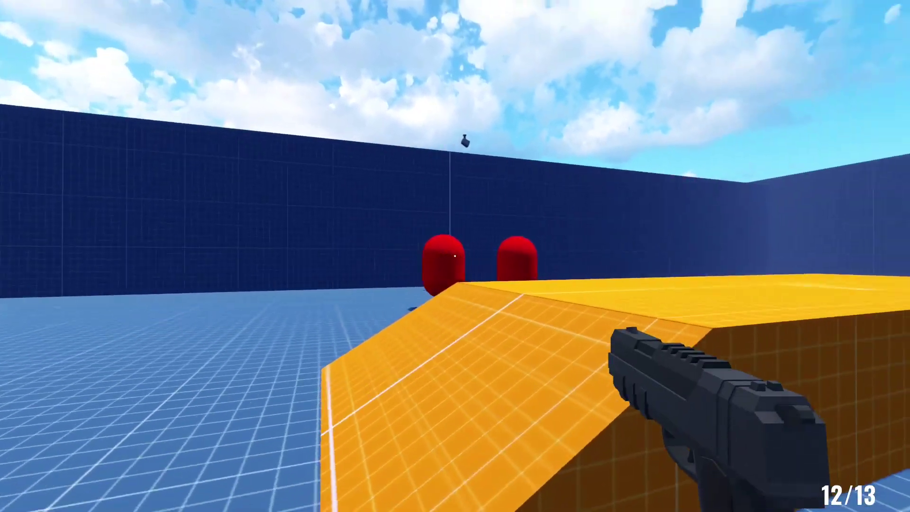
click(456, 256)
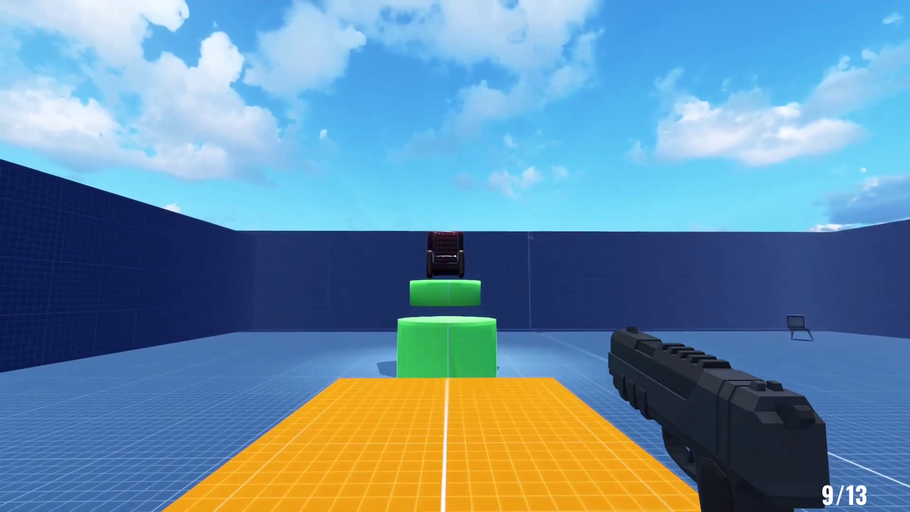
- Switch back to the rifle and fire several shots toward the green platforms
key(1)
click(455, 257)
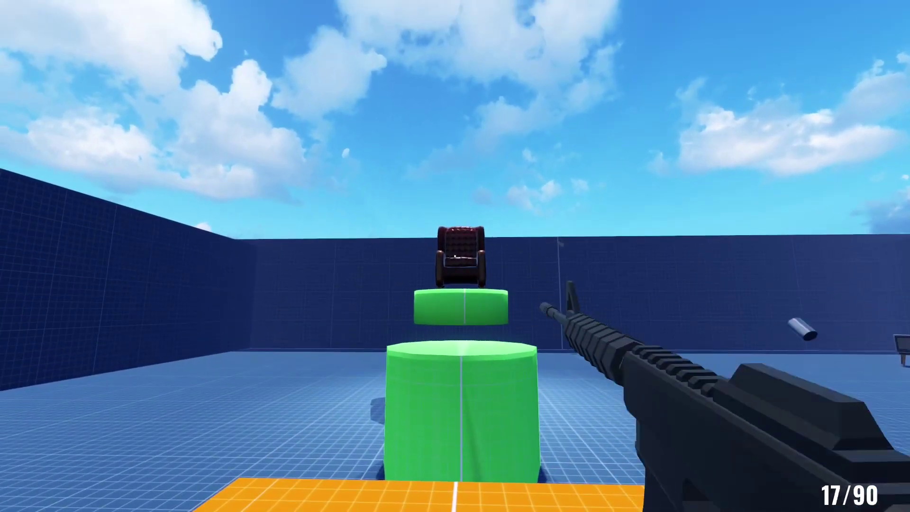
click(455, 256)
- Empty the pistol's magazine at the far wall and reload it
key(2)
click(455, 256)
click(455, 257)
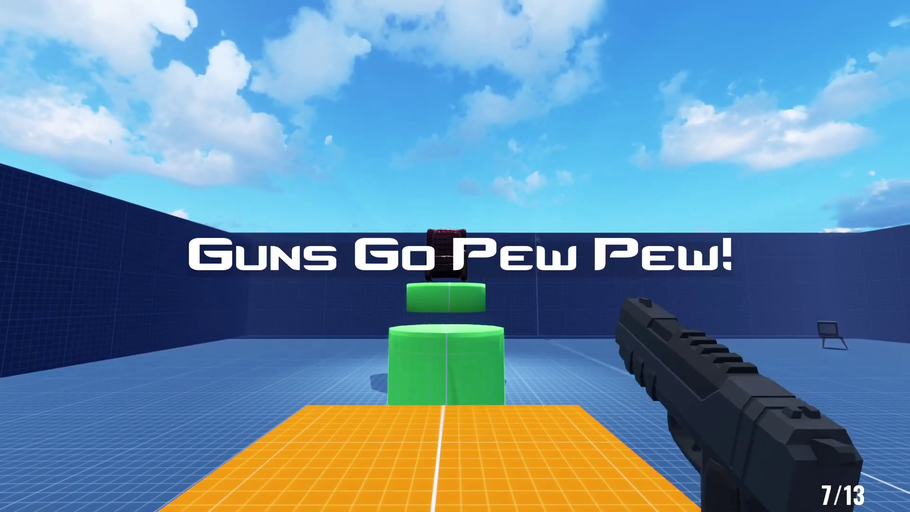
click(455, 256)
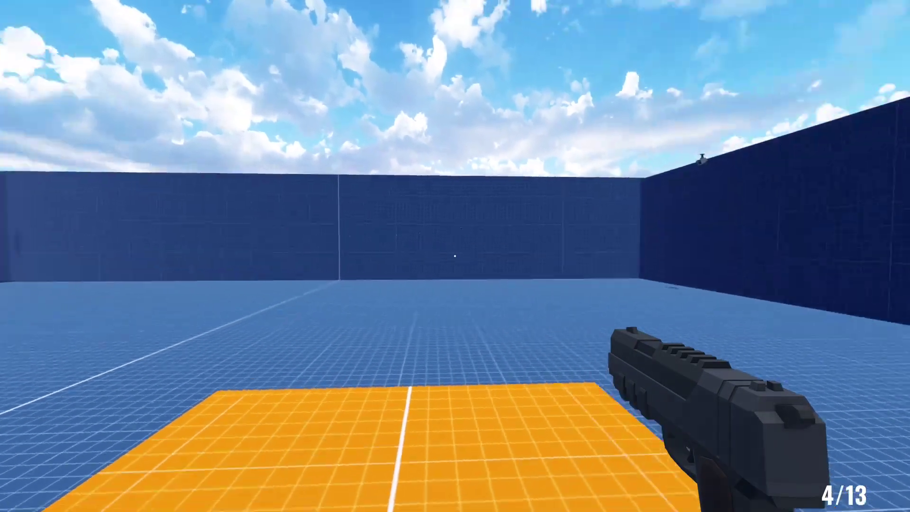
click(455, 256)
click(455, 256)
click(455, 256)
key(r)
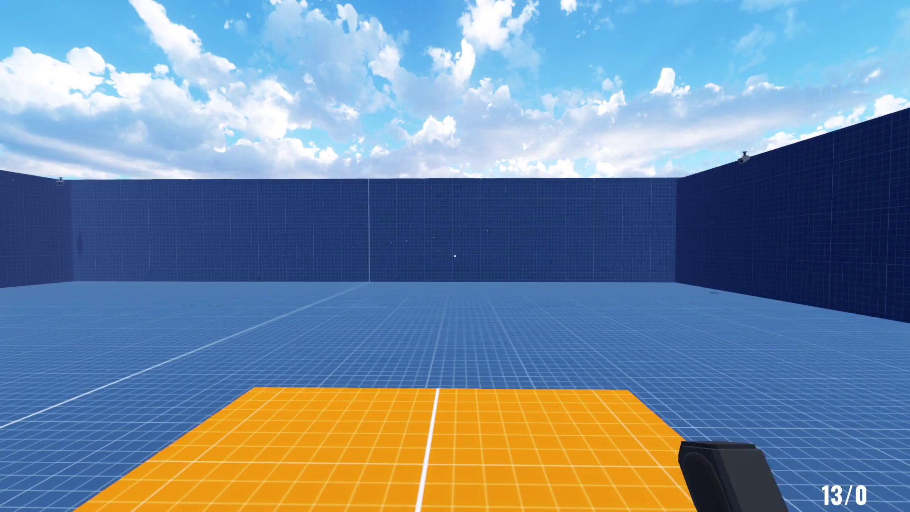
- Reload the rifle and fire a burst, then fire pistol rounds at the wall
key(2)
click(456, 256)
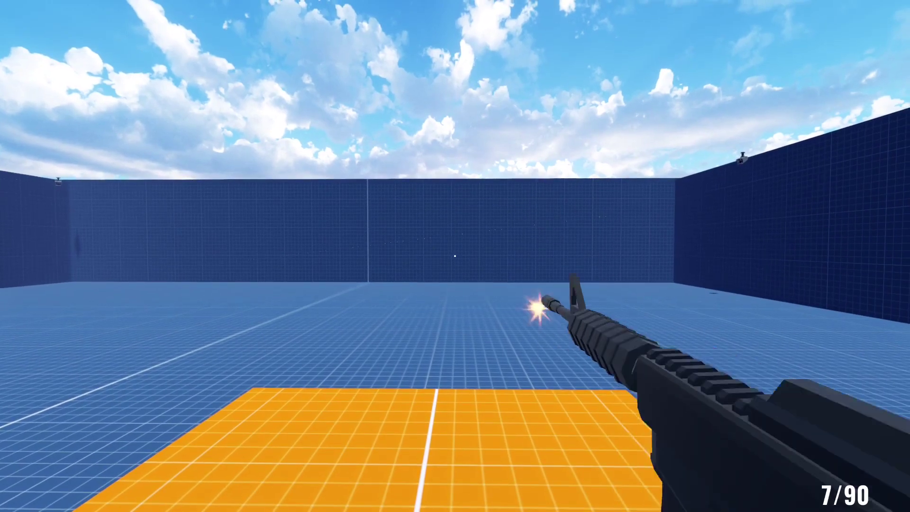
key(r)
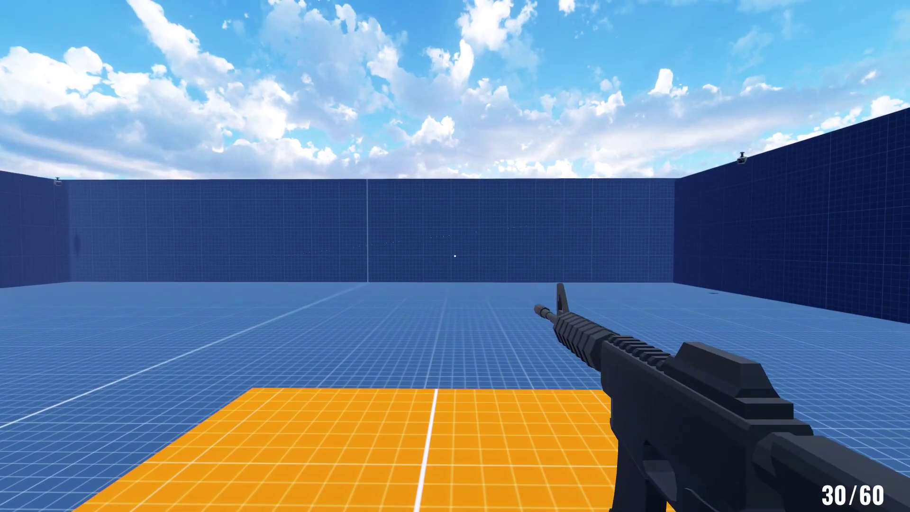
click(455, 256)
key(1)
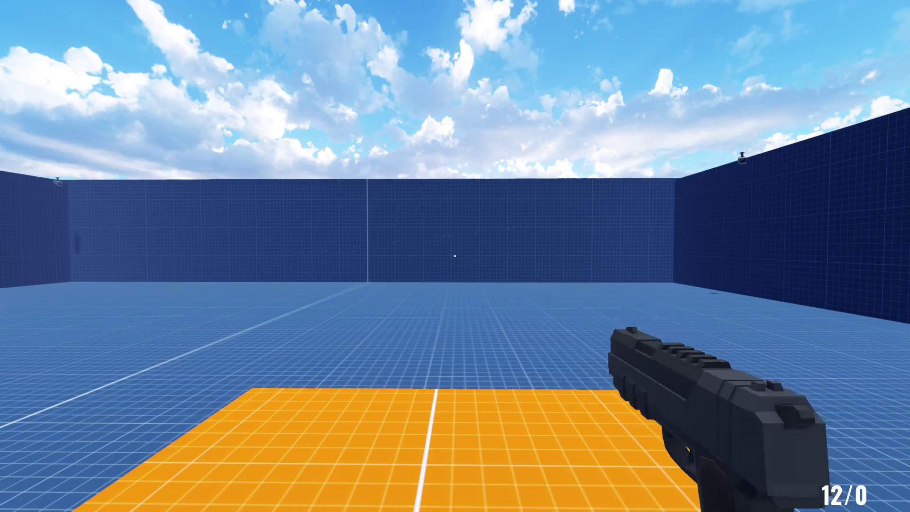
click(455, 256)
click(455, 256)
click(455, 256)
click(455, 256)
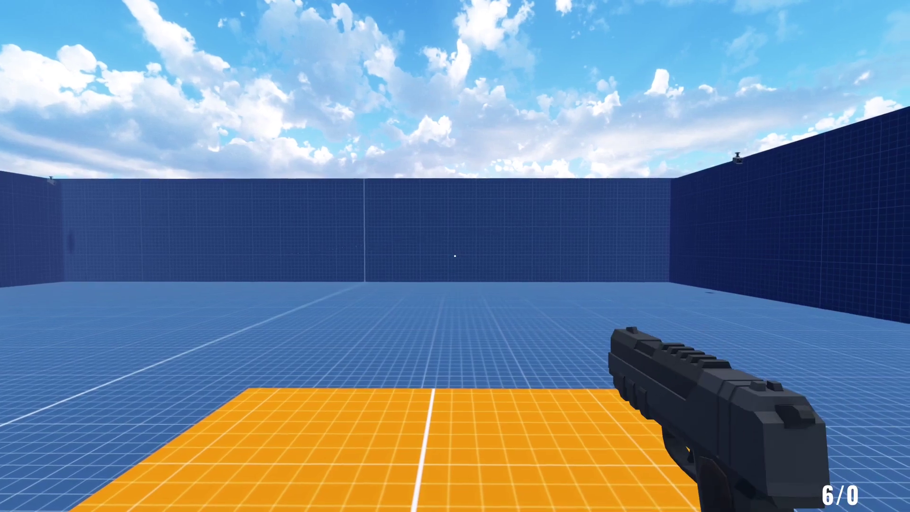
- Shoot the red targets with the rifle, then with the pistol
key(1)
click(455, 256)
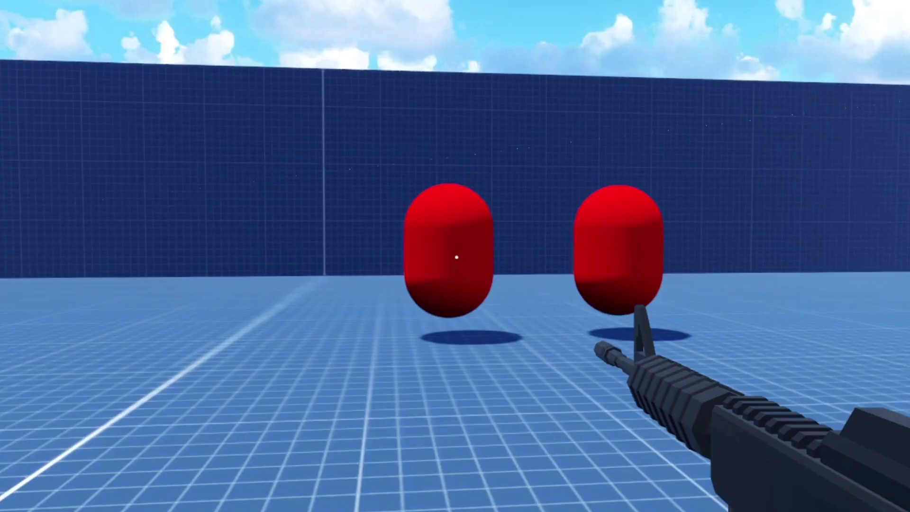
click(457, 257)
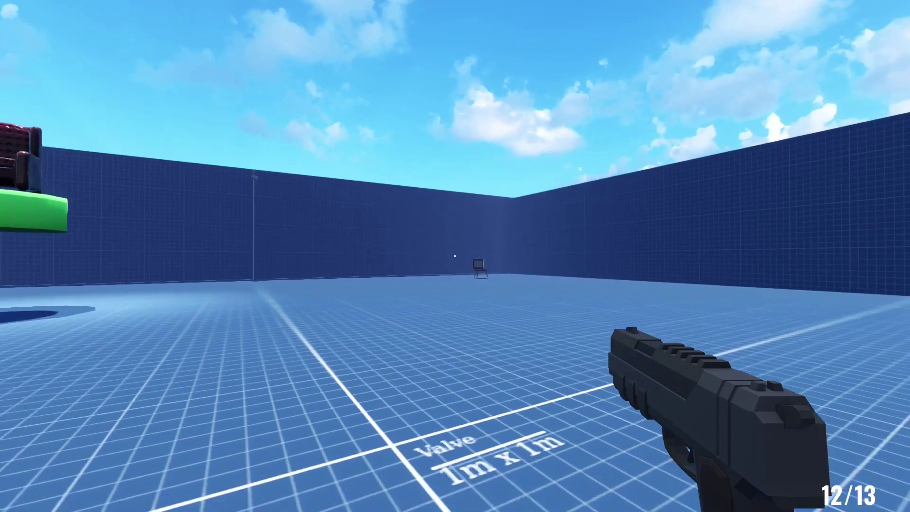
click(455, 256)
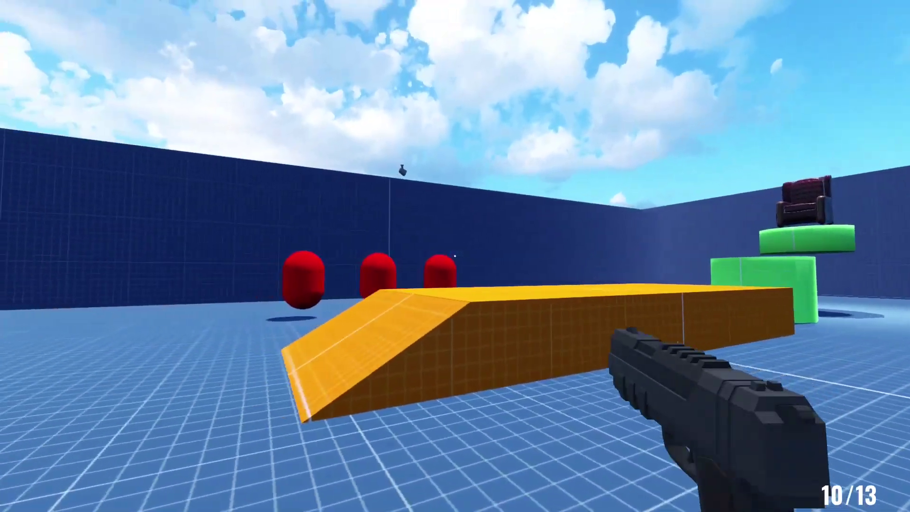
click(456, 256)
- Alternate rifle and pistol shots upward and toward the platforms
key(1)
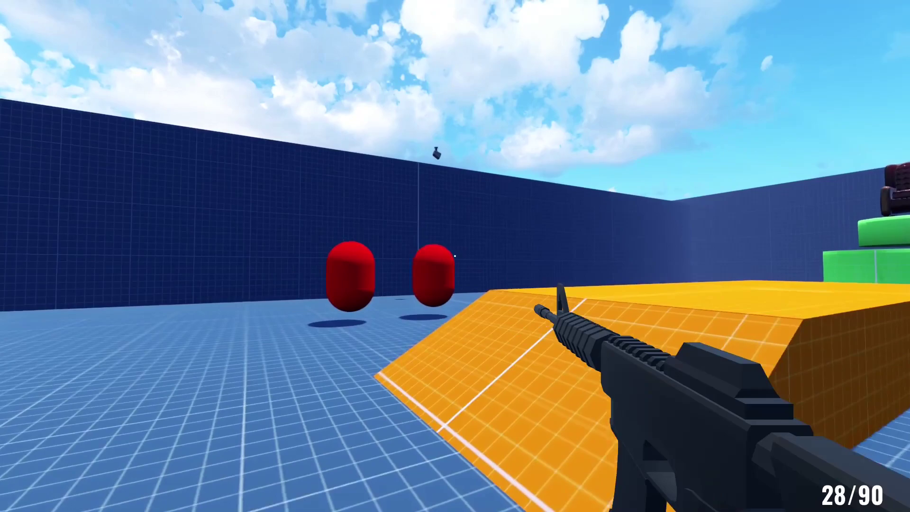
click(455, 256)
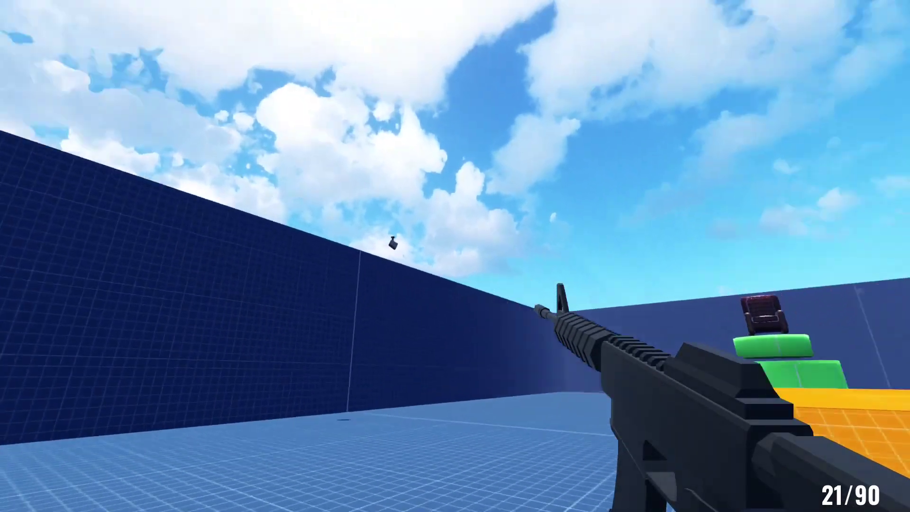
key(2)
click(456, 256)
click(455, 256)
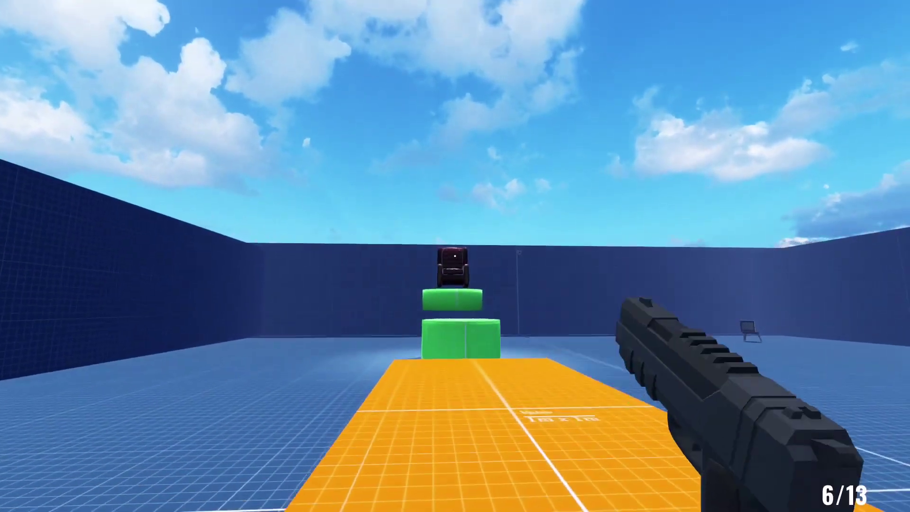
key(1)
click(456, 256)
click(455, 256)
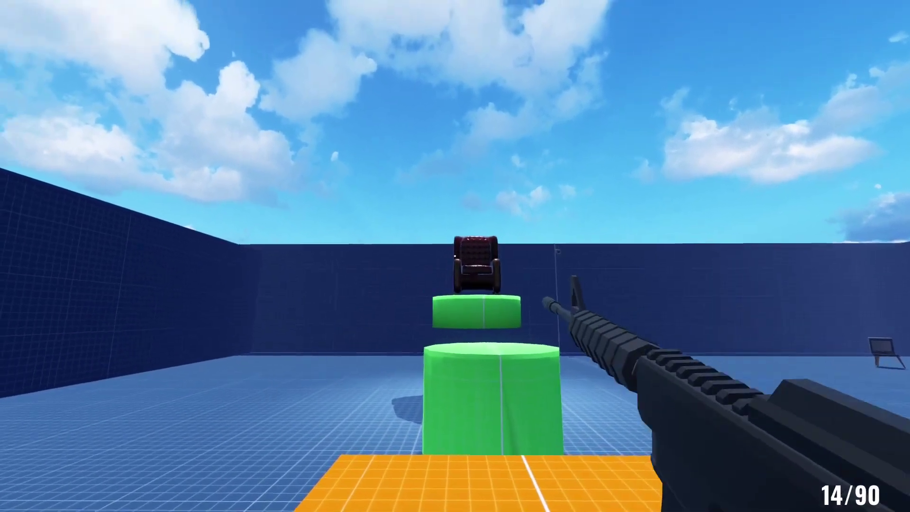
click(455, 256)
click(455, 256)
- Walk to the armchair firing a pistol shot, jump over it, and return to the rifle
key(w)
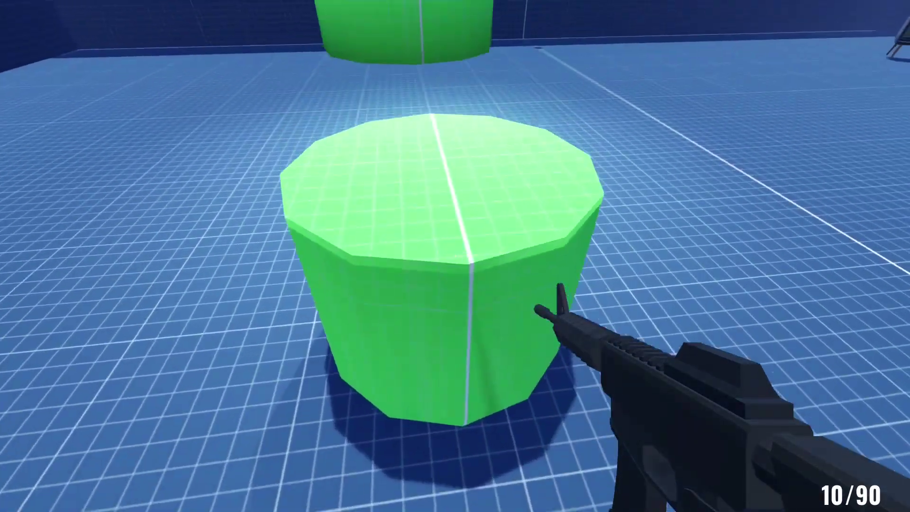
key(2)
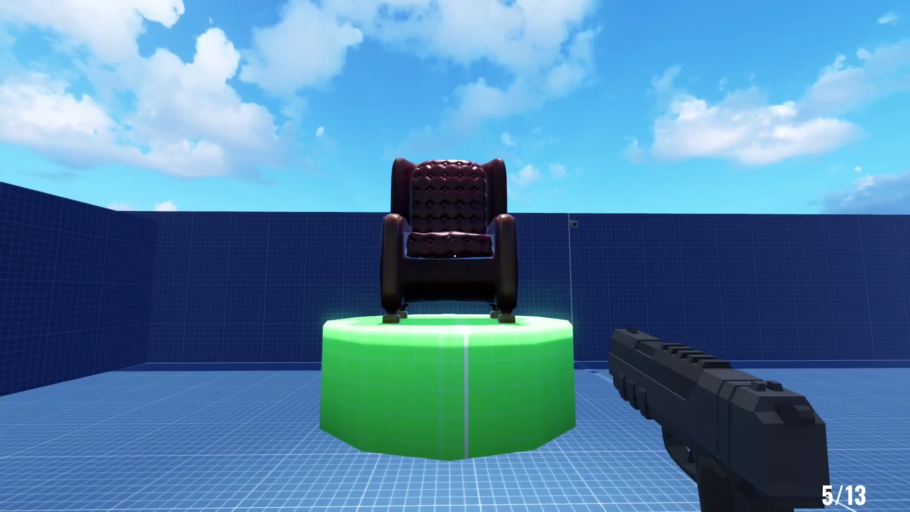
click(455, 255)
key(w)
key(w)
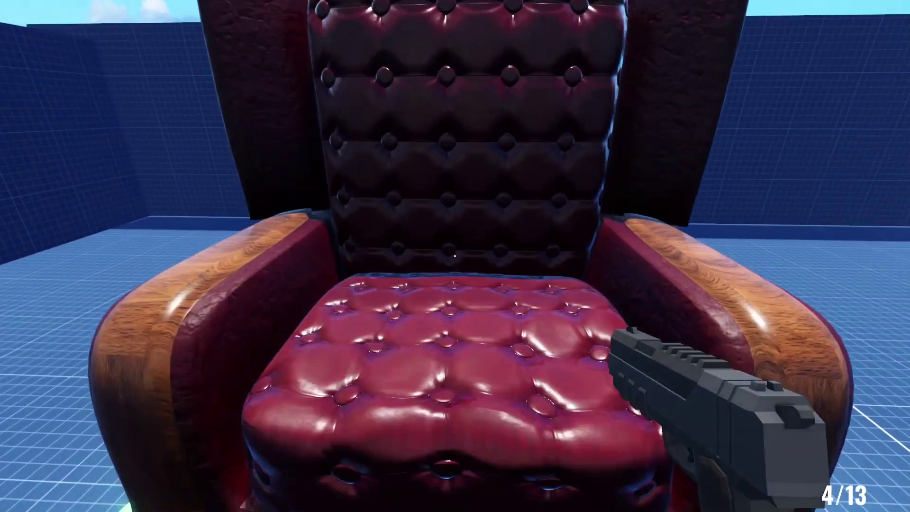
key(space)
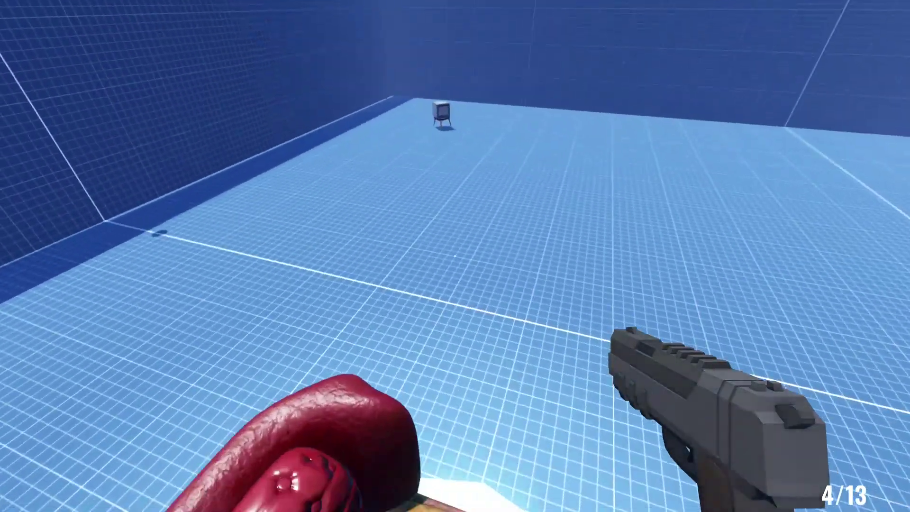
key(s)
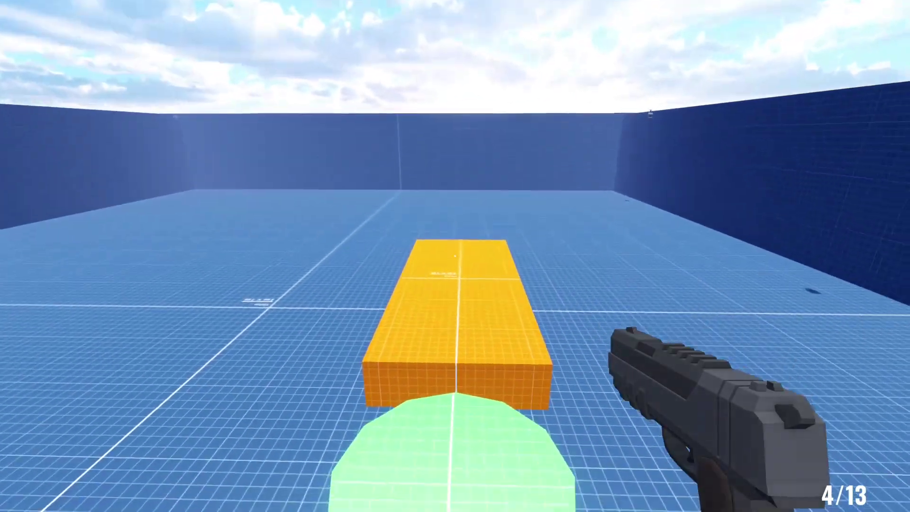
key(1)
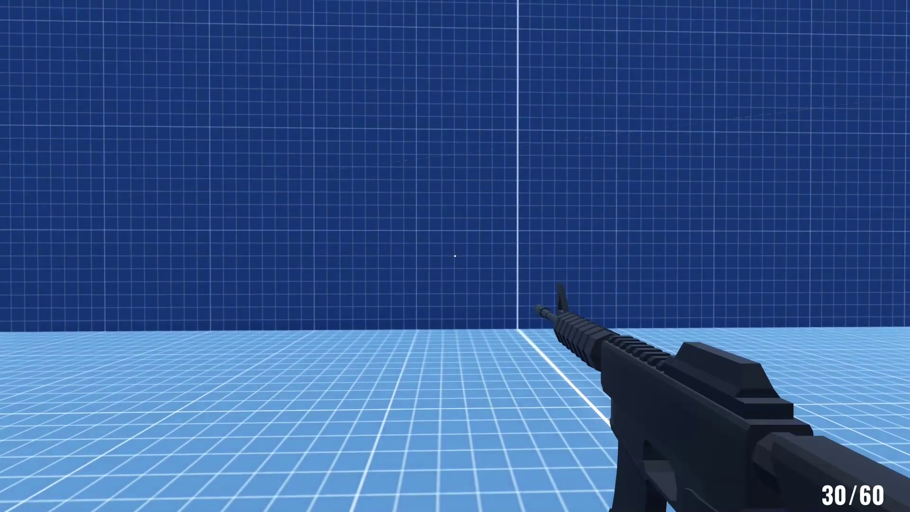
- Spray the rifle at the blue grid wall, reload, and fire more shots and bursts
drag(456, 255, 455, 255)
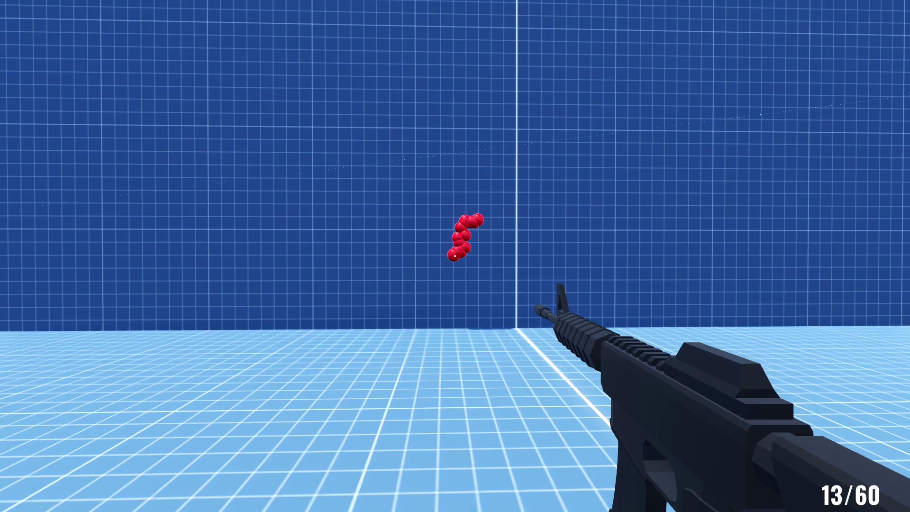
key(r)
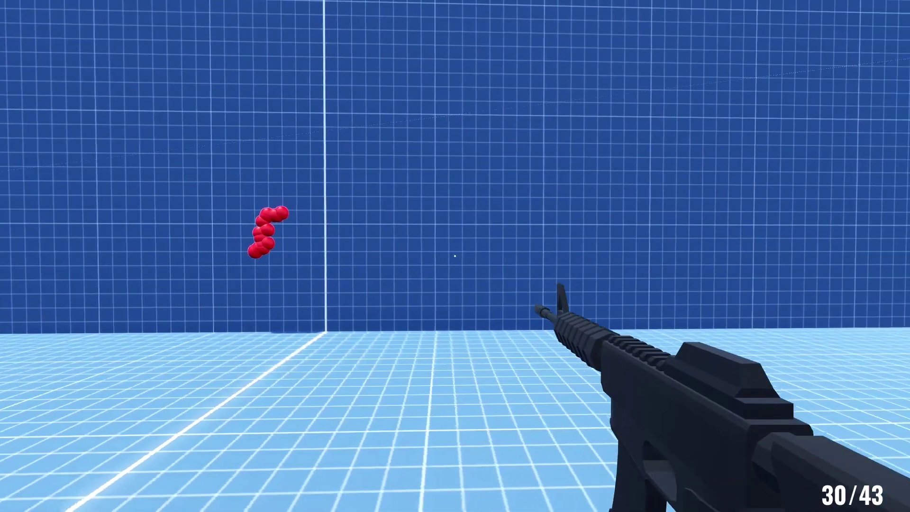
click(455, 255)
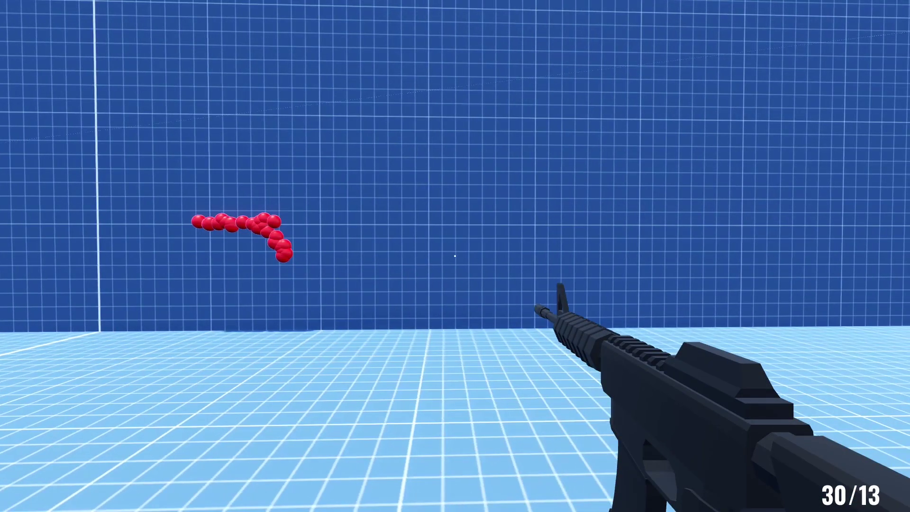
click(455, 255)
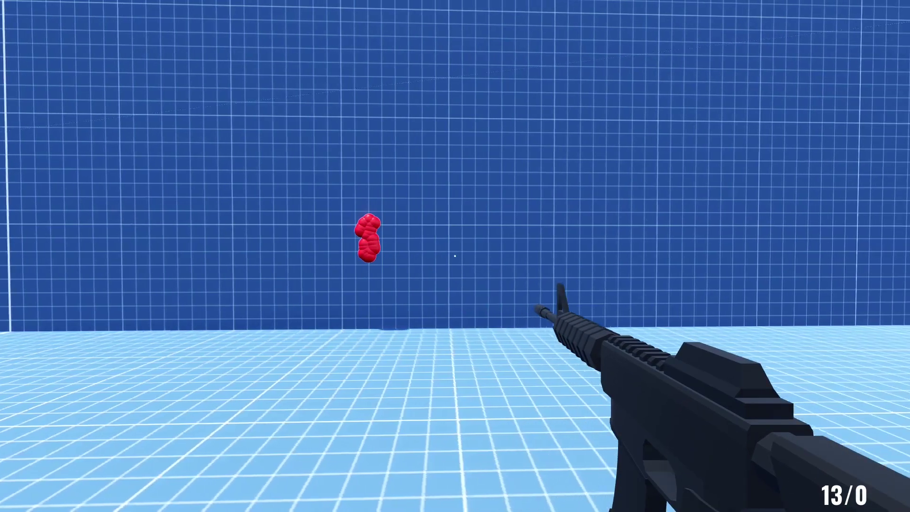
click(455, 255)
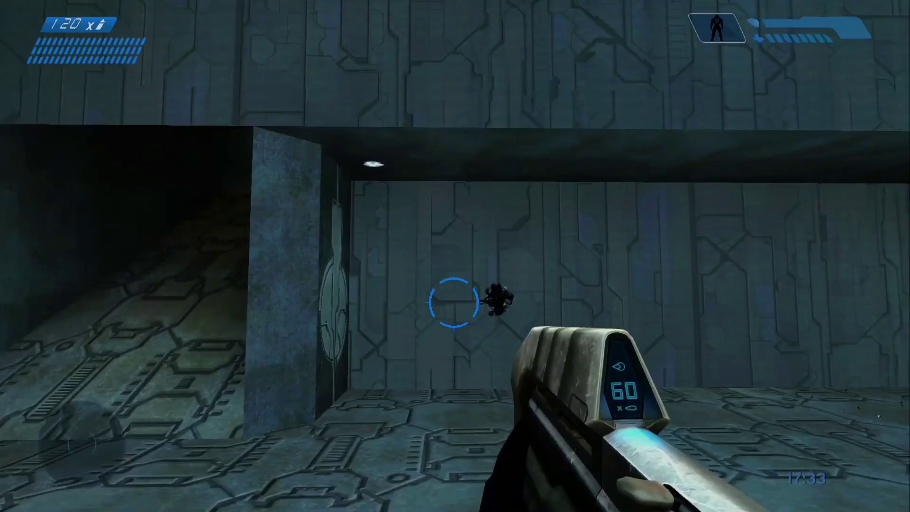
- Fire the assault rifle at the wall until its magazine is empty
click(454, 303)
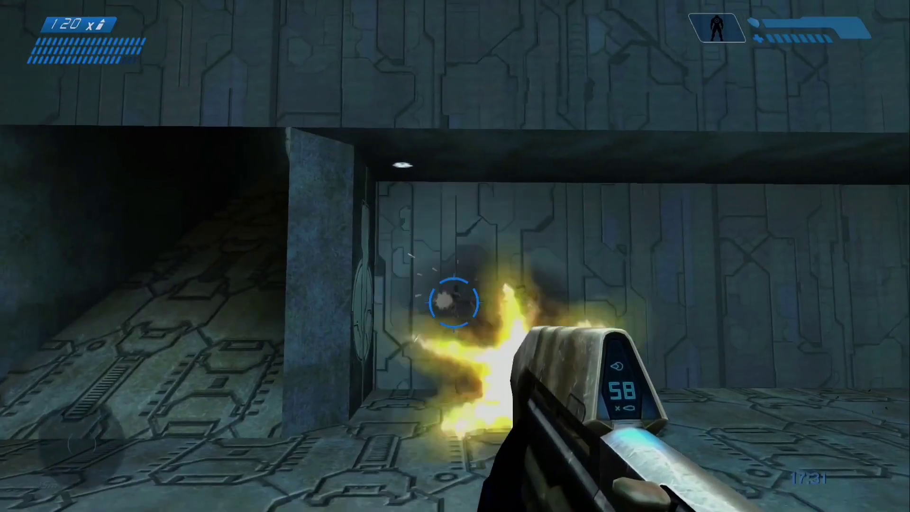
click(454, 302)
click(455, 303)
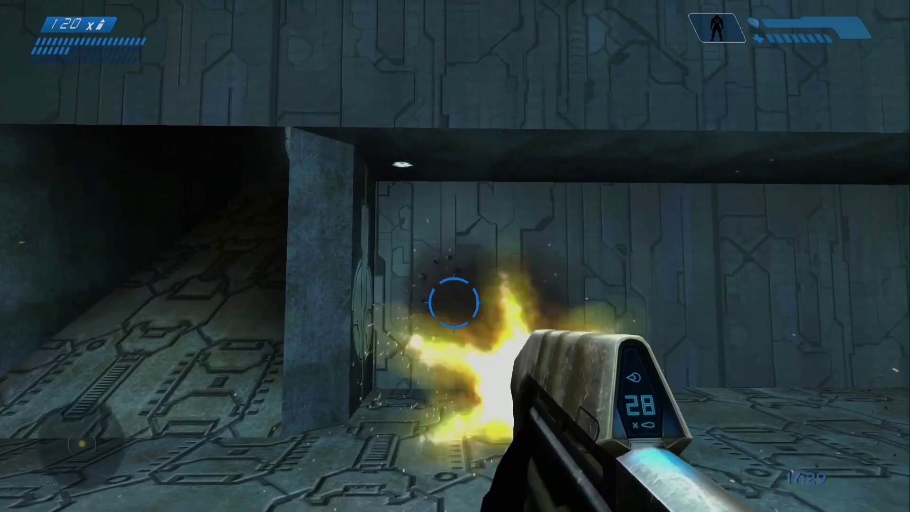
click(454, 304)
click(454, 303)
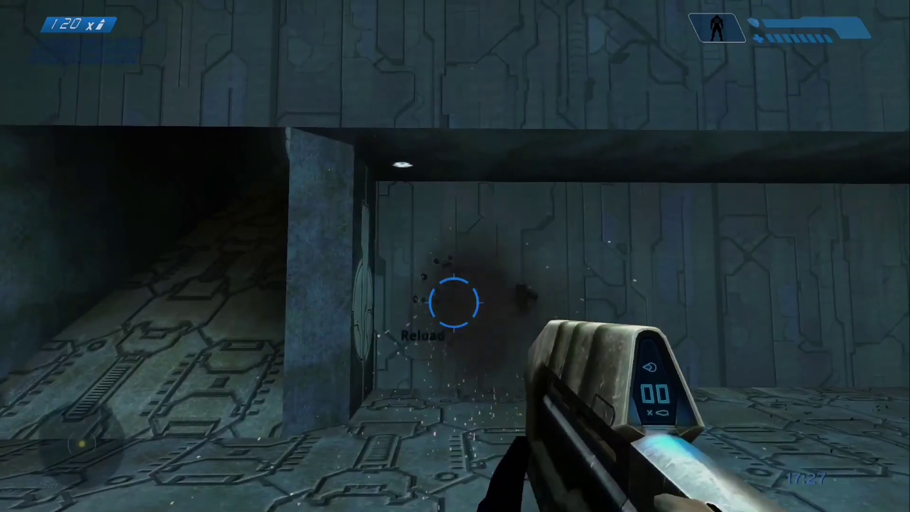
- Switch weapons and fire the plasma weapon at the wall until it vents
key(Tab)
click(453, 303)
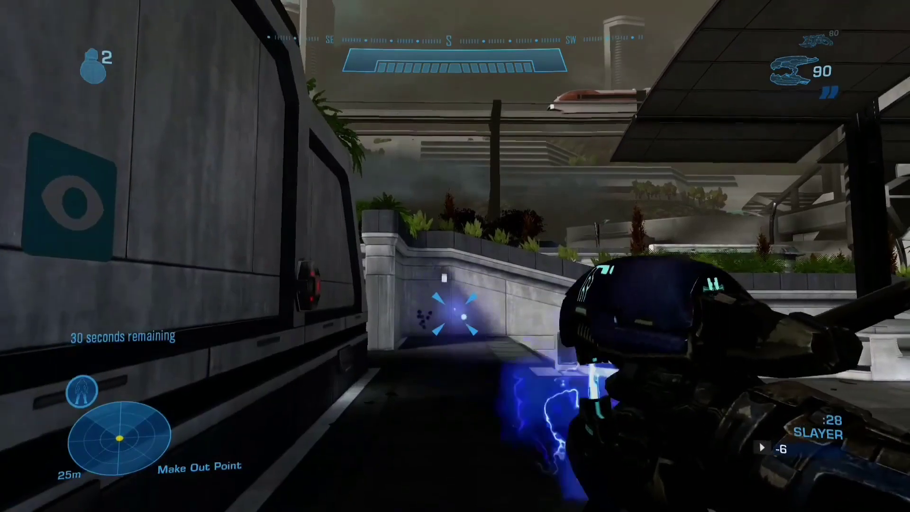
click(455, 312)
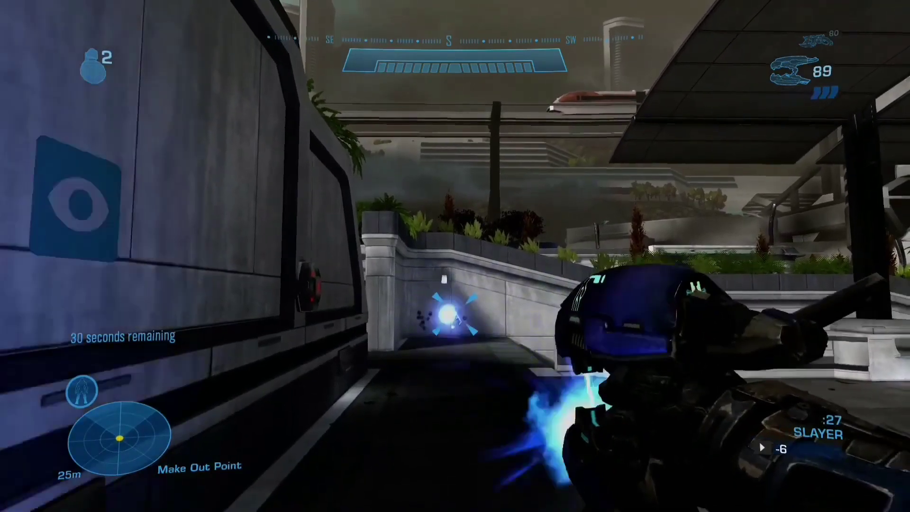
click(455, 313)
click(455, 313)
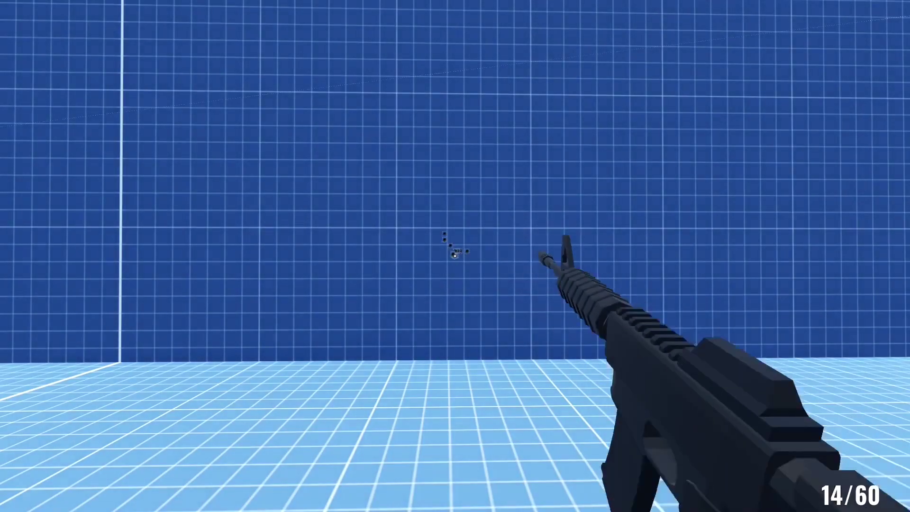
- Reload, spray a full rifle magazine at the wall, reload again and fire one centre shot
key(r)
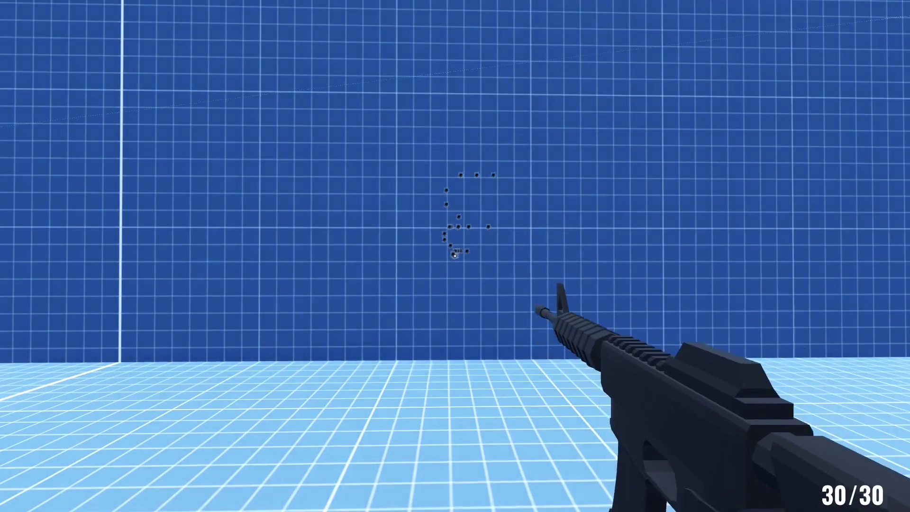
drag(456, 256, 455, 256)
key(r)
click(455, 256)
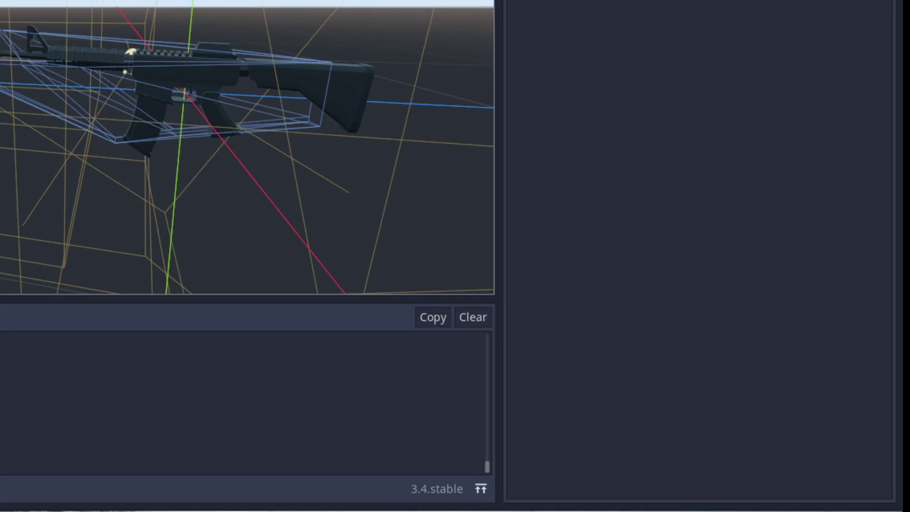
- Select the Rifle node and switch its Spray Vectors page between 0 and 1, showing entries 20–29
click(136, 38)
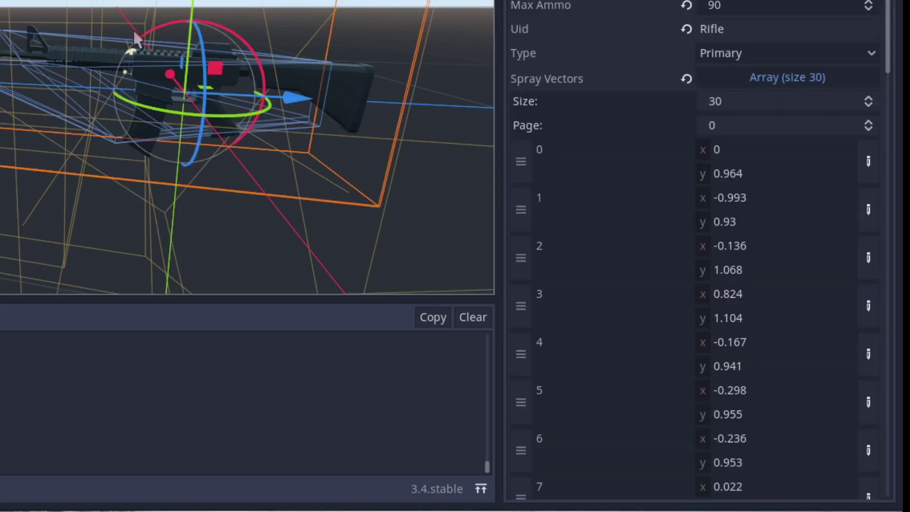
scroll(659, 100, down, 2)
scroll(660, 100, down, 3)
scroll(659, 100, down, 2)
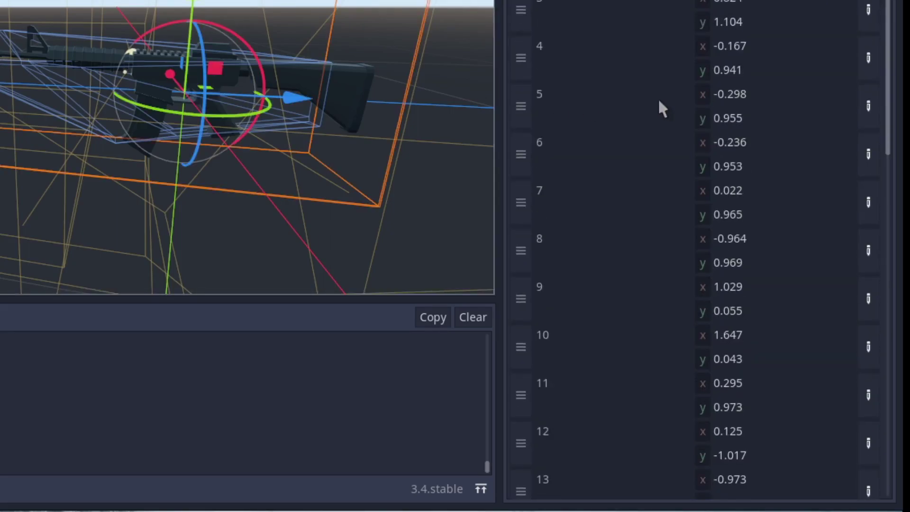
scroll(660, 100, down, 4)
scroll(659, 100, down, 3)
scroll(722, 174, up, 2)
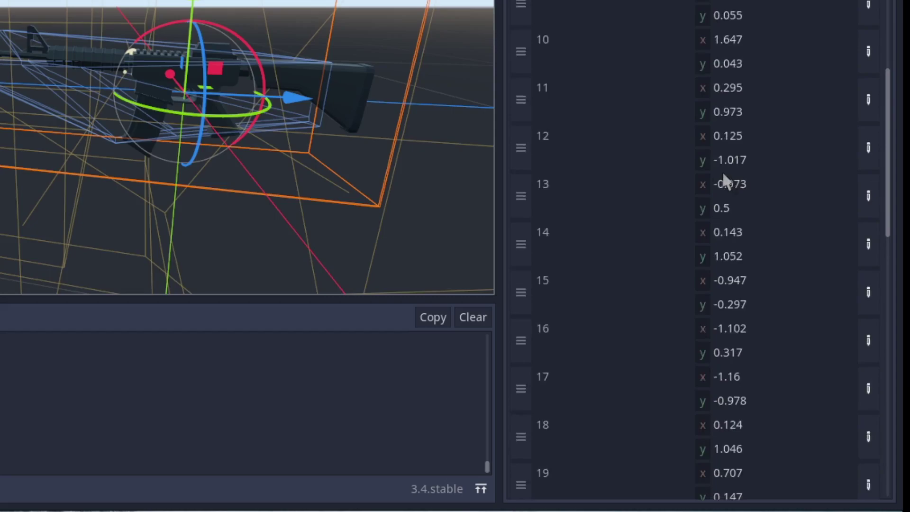
scroll(725, 177, up, 5)
scroll(744, 146, up, 3)
click(866, 123)
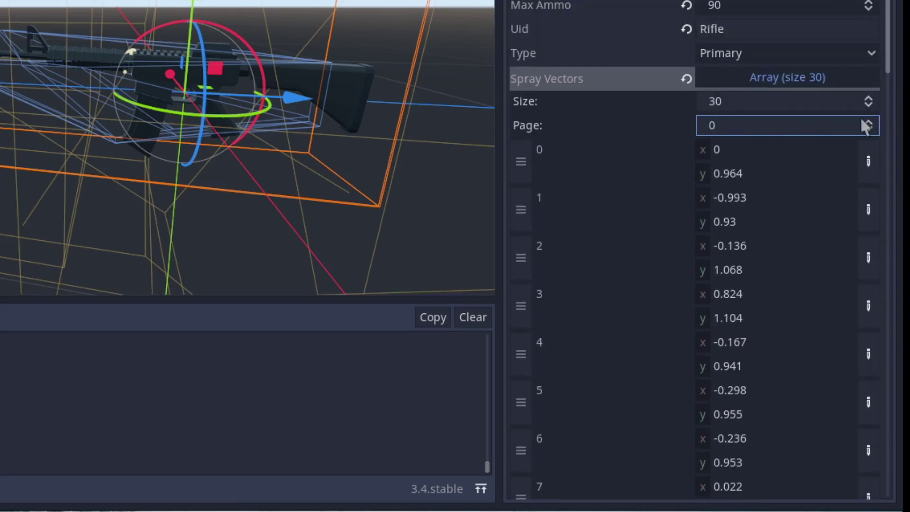
scroll(578, 122, down, 3)
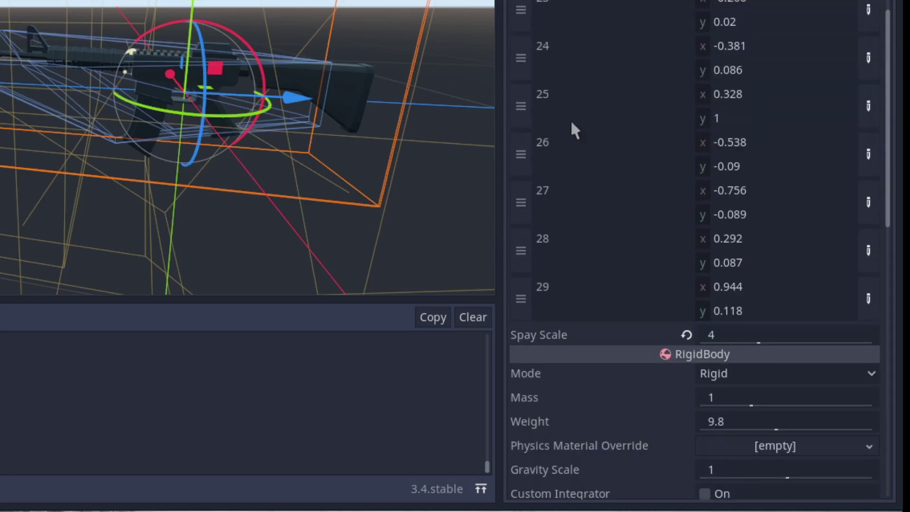
scroll(573, 127, up, 3)
scroll(593, 118, down, 1)
scroll(593, 119, down, 2)
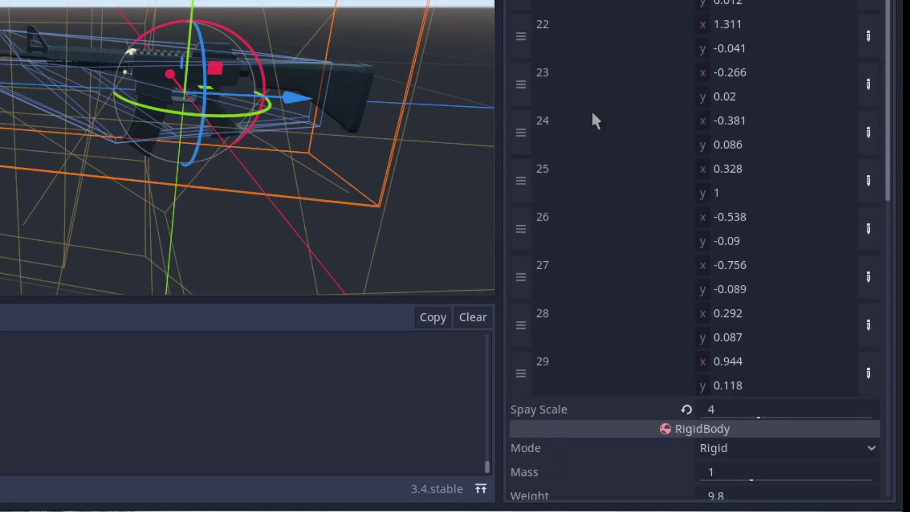
scroll(593, 118, up, 3)
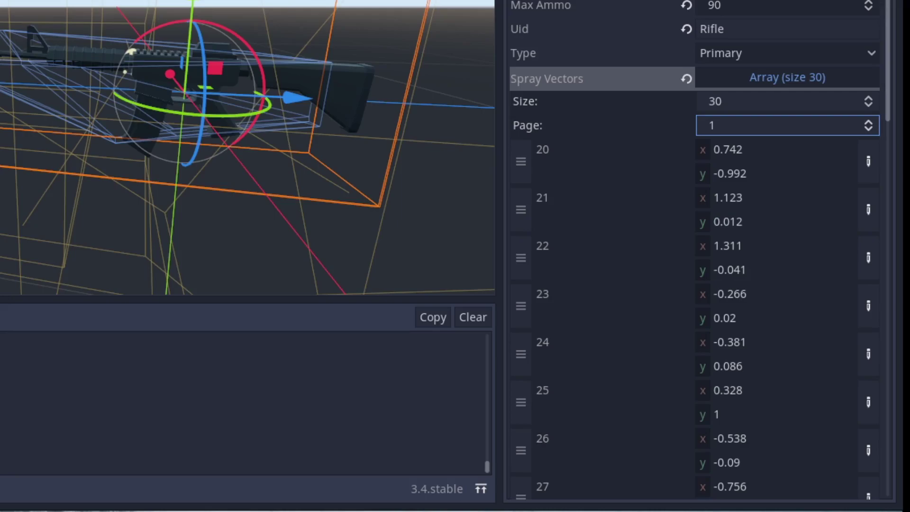
key(BackSpace)
text(0)
key(Return)
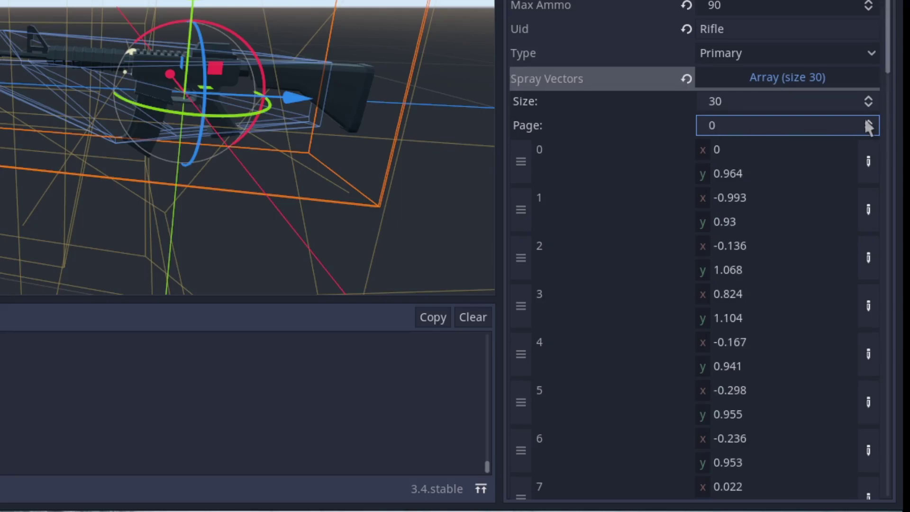
click(868, 121)
scroll(574, 128, down, 3)
scroll(574, 130, down, 2)
scroll(575, 130, up, 2)
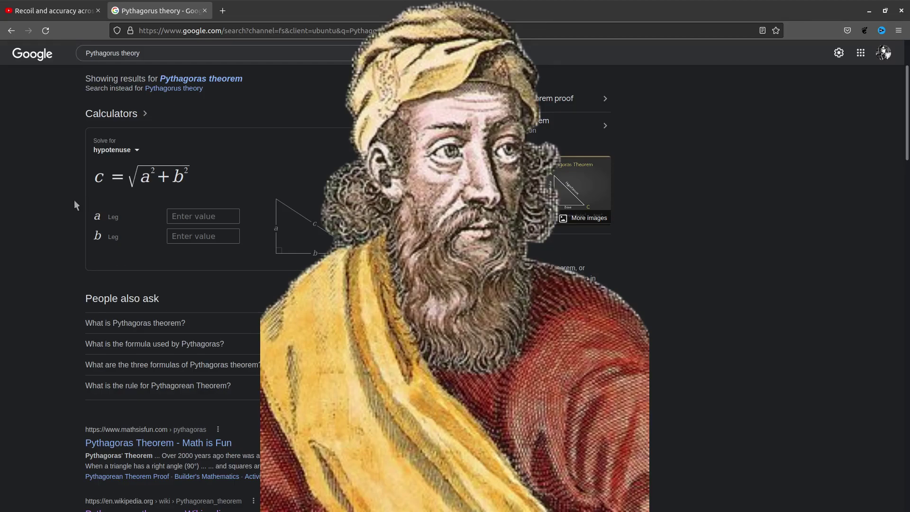
scroll(69, 200, down, 1)
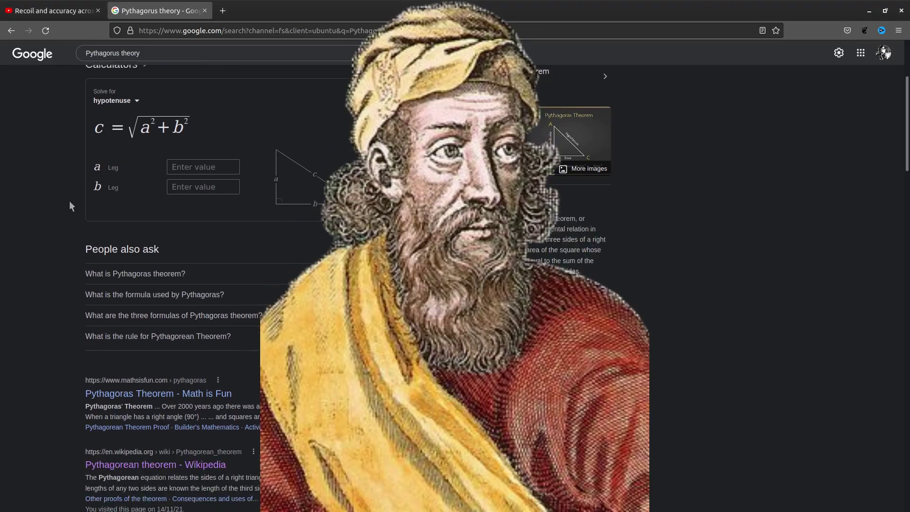
scroll(88, 214, up, 2)
scroll(107, 242, up, 2)
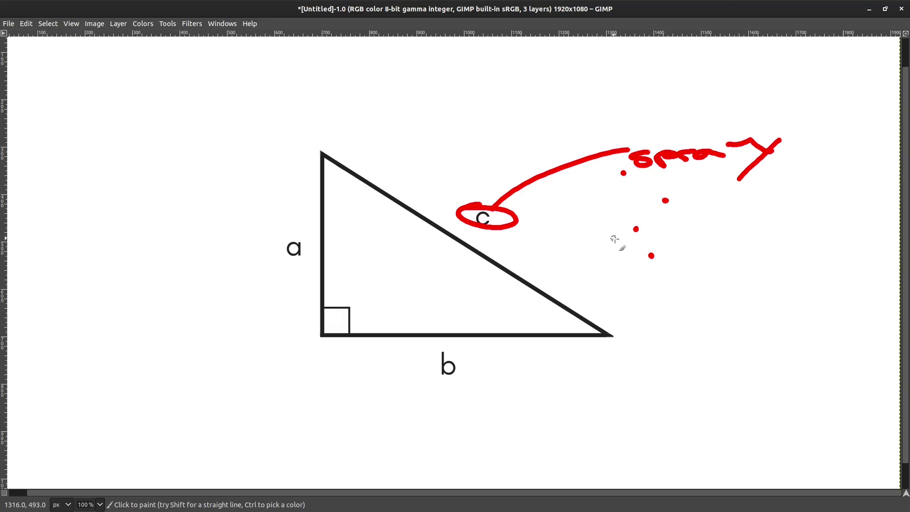
- Circle side 'a' in red, write 'Amplitude.' beside the triangle, and underline it
drag(288, 235, 320, 246)
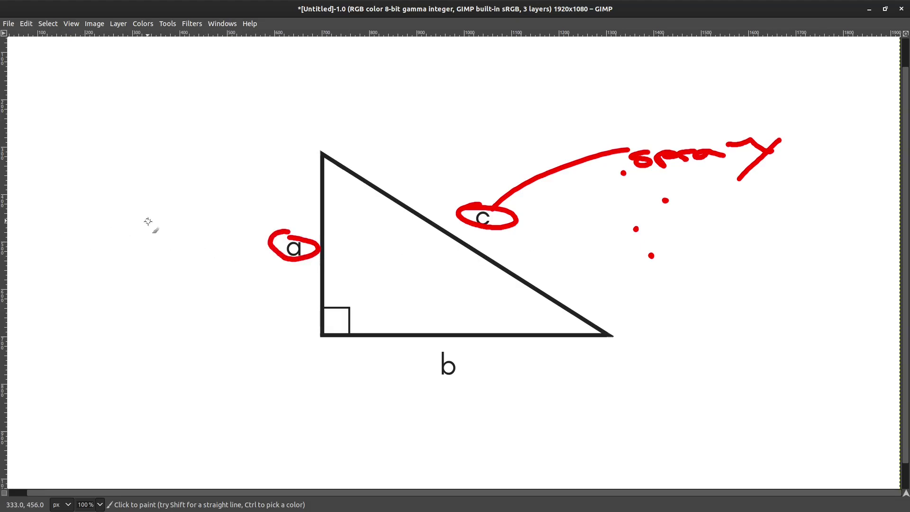
drag(51, 266, 84, 263)
mouse_move(44, 255)
mouse_down()
mouse_move(72, 253)
mouse_move(119, 275)
mouse_move(129, 258)
mouse_move(175, 266)
mouse_move(180, 249)
mouse_move(239, 253)
mouse_up()
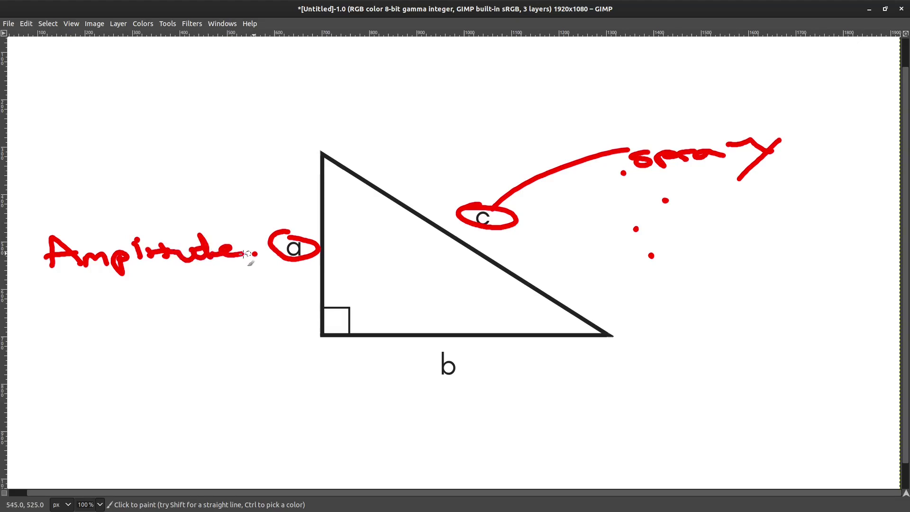
click(254, 252)
drag(50, 290, 264, 275)
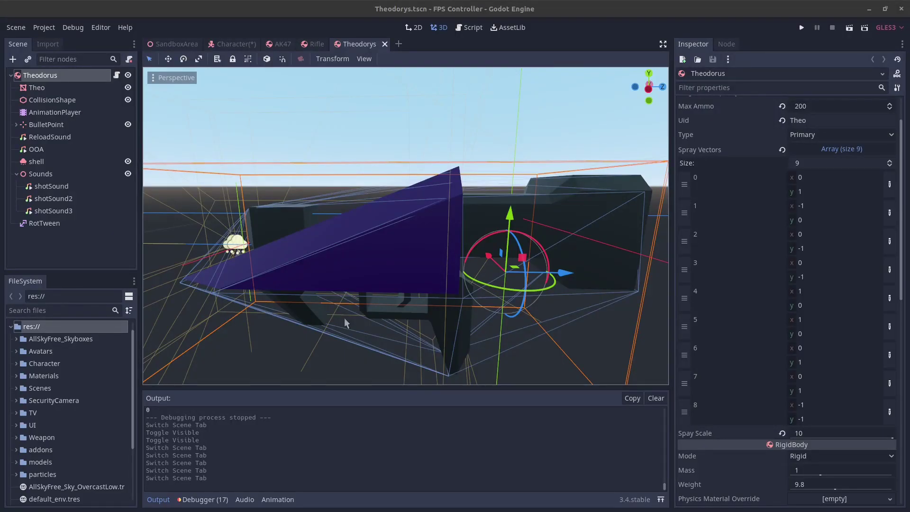
scroll(810, 264, down, 1)
scroll(812, 257, up, 1)
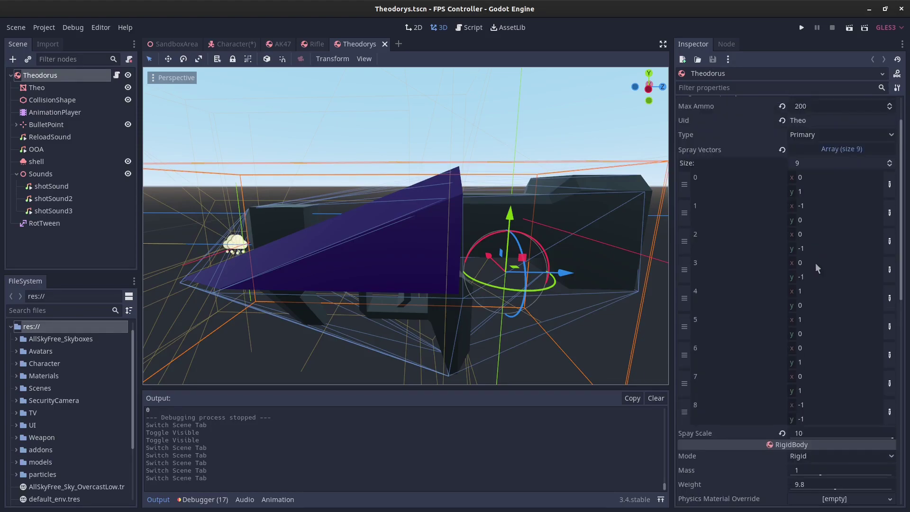
scroll(816, 263, up, 1)
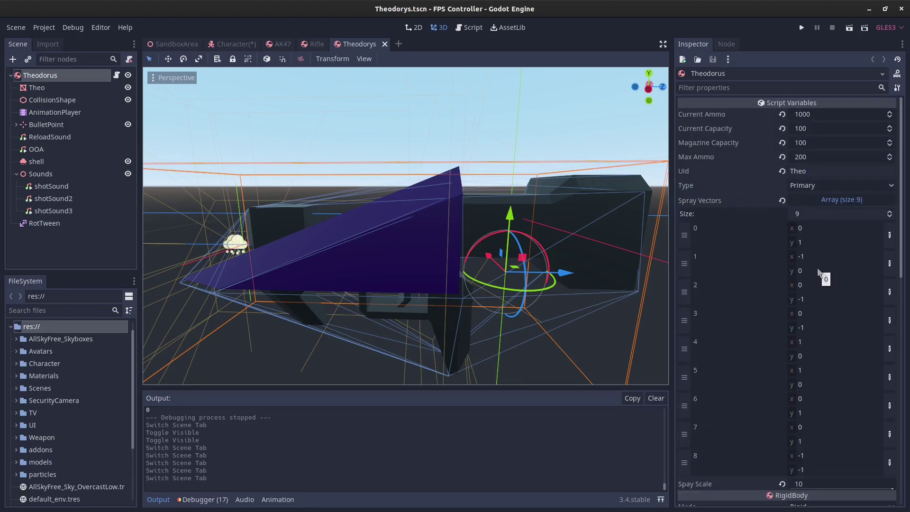
scroll(817, 274, down, 1)
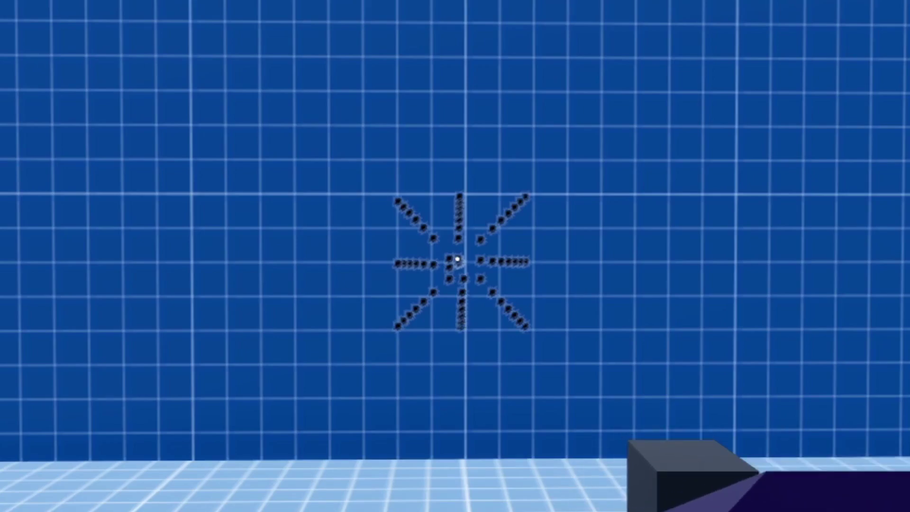
- Keep firing the Theodorus gun at the grid wall to extend the eight radial spray arms
click(455, 261)
click(455, 260)
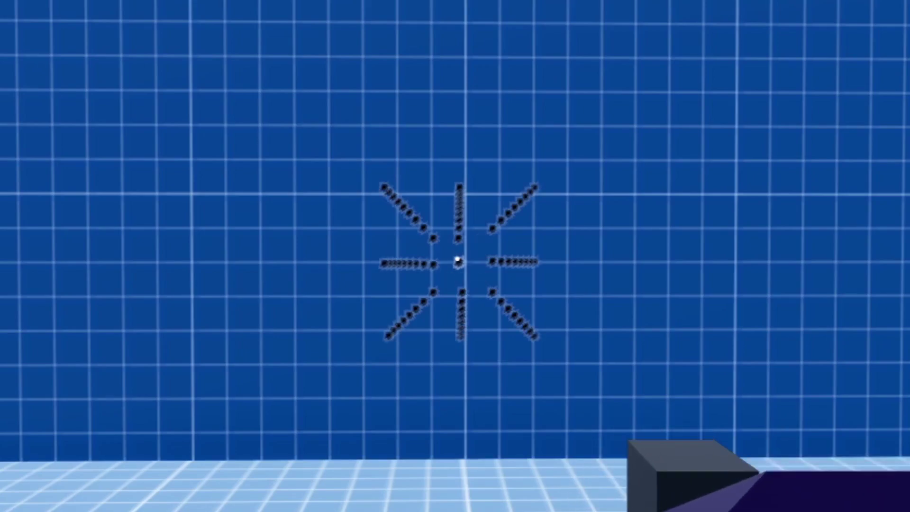
click(456, 260)
click(459, 262)
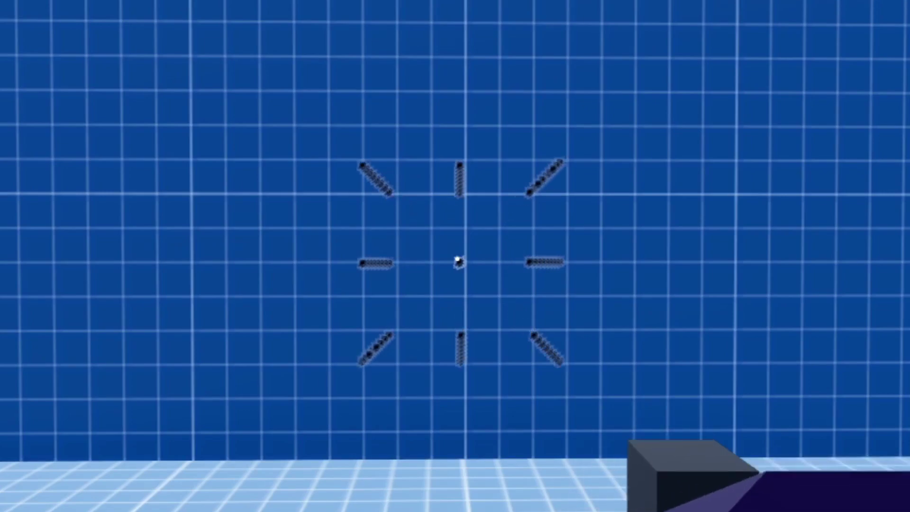
click(459, 262)
click(458, 262)
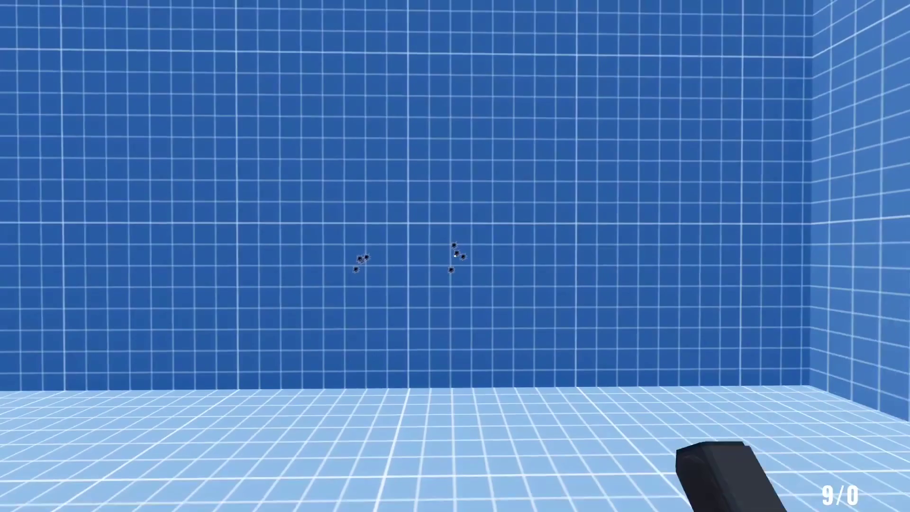
- Spray the rifle at the wall while backing away and walking forward
key(1)
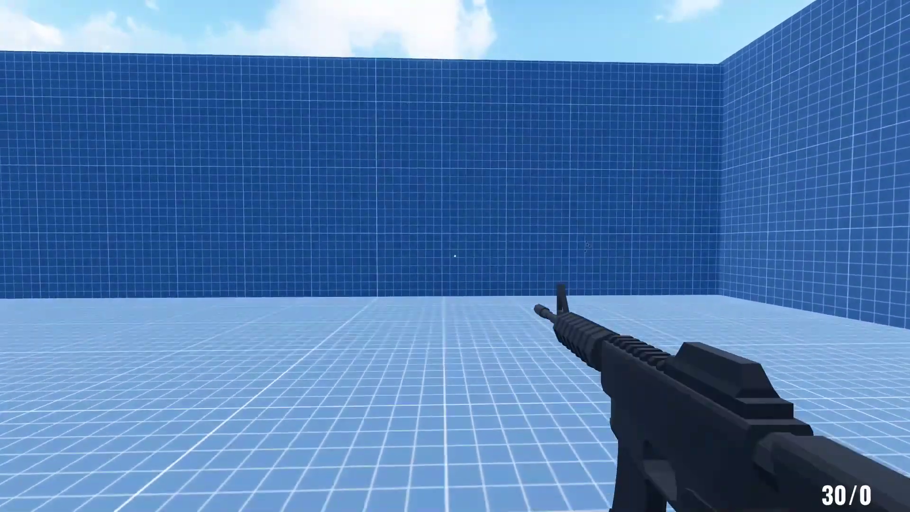
click(456, 257)
click(455, 256)
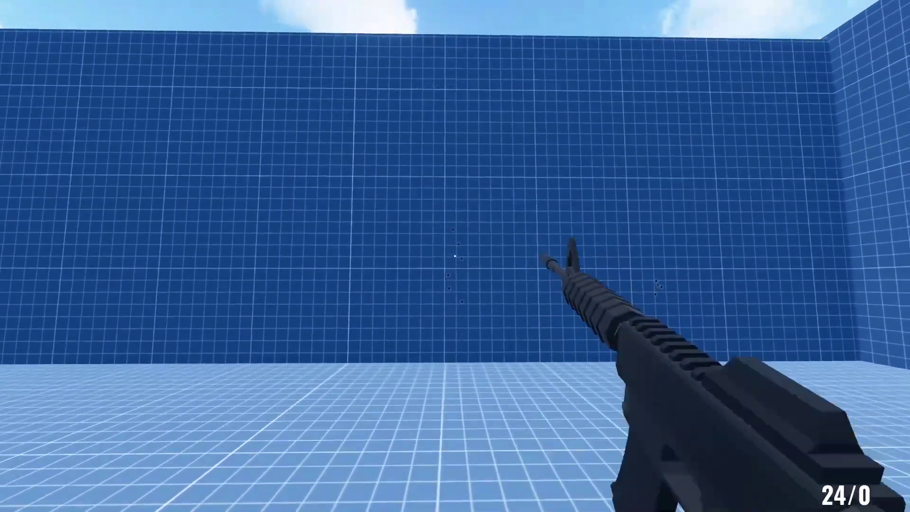
click(456, 256)
click(455, 256)
click(456, 256)
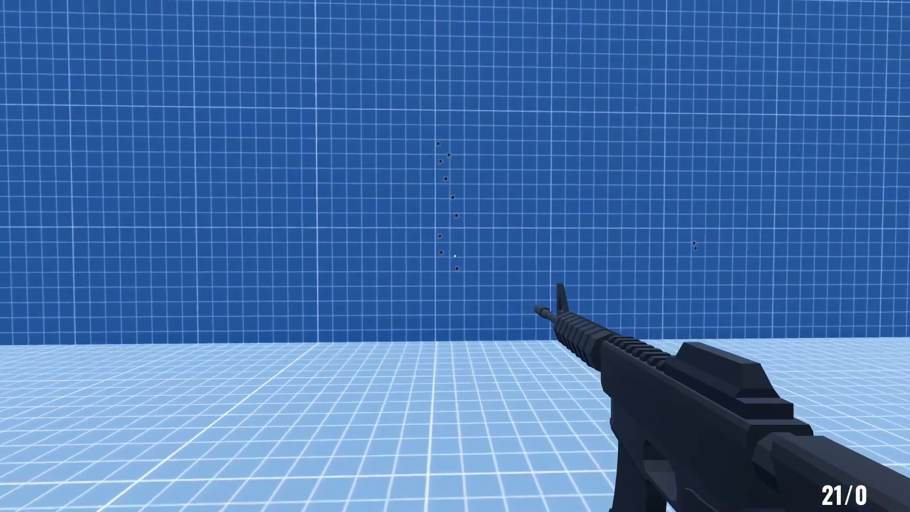
key(s)
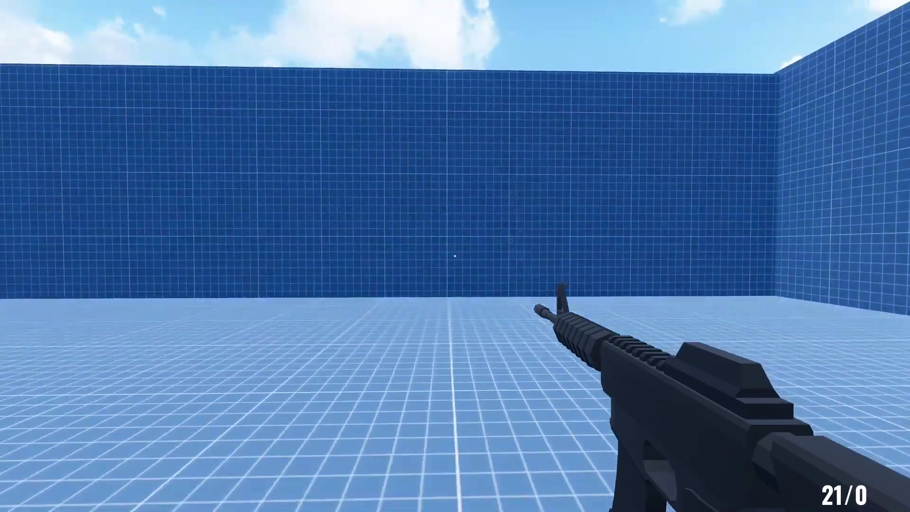
key(w)
click(455, 257)
click(455, 256)
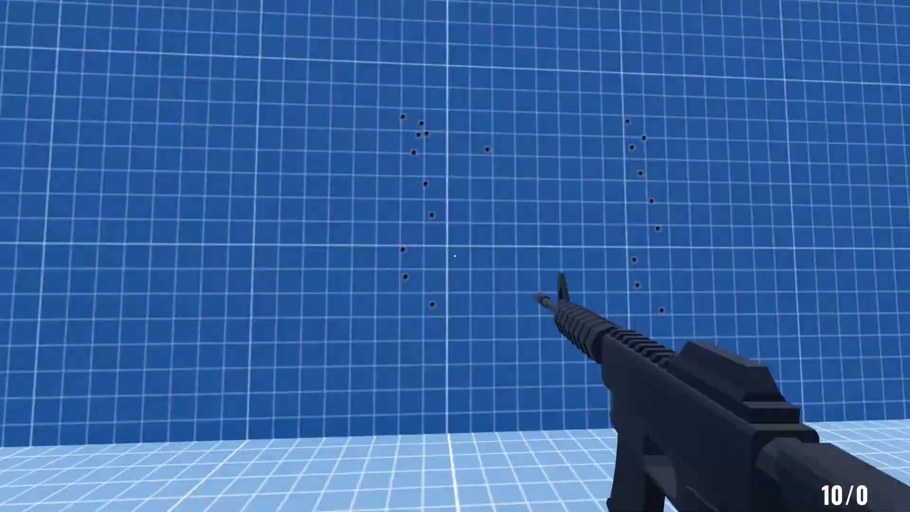
- Switch back to the pistol and fire two shots
key(2)
click(455, 256)
click(456, 256)
click(456, 256)
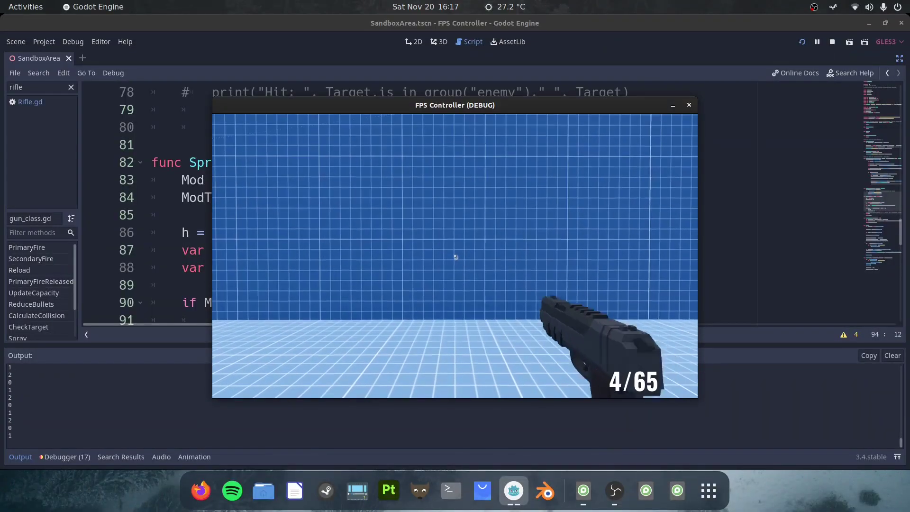
- Reload and empty the pistol at the wall, then reload and fire again
key(r)
click(456, 258)
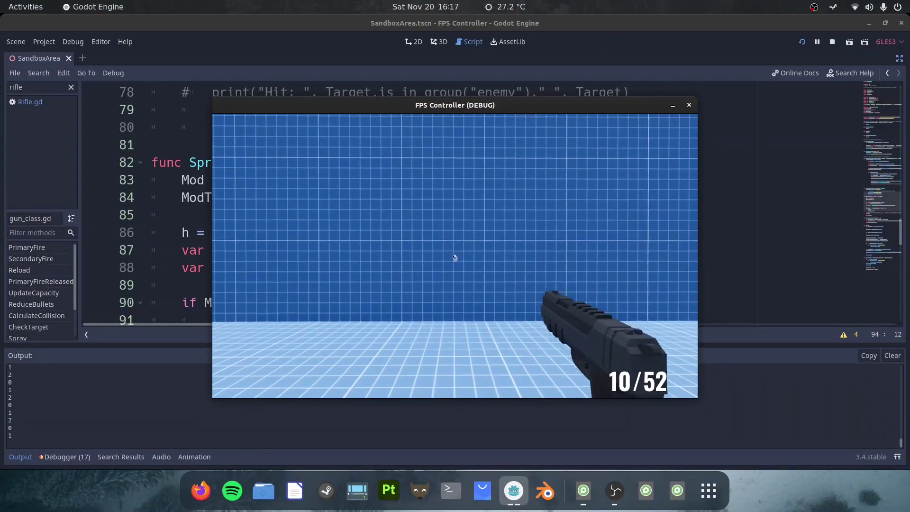
click(455, 257)
click(456, 258)
click(455, 258)
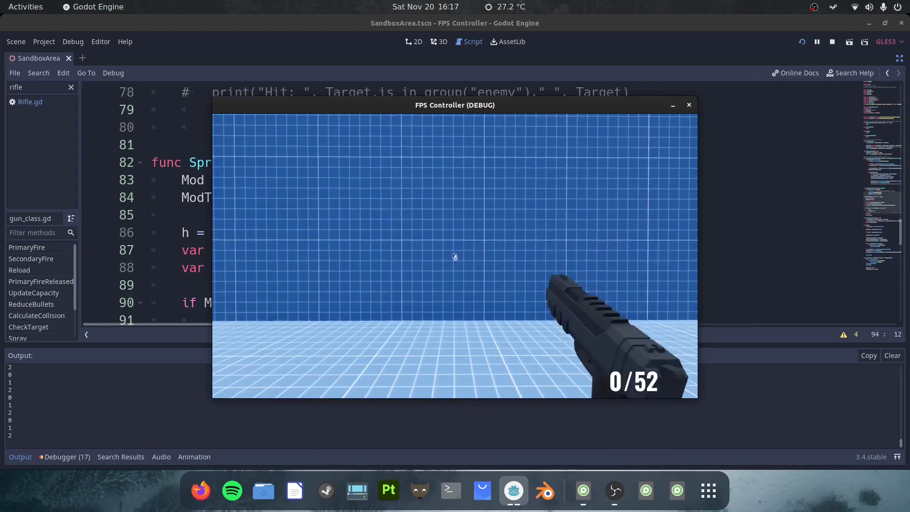
key(r)
click(455, 257)
click(454, 256)
click(453, 256)
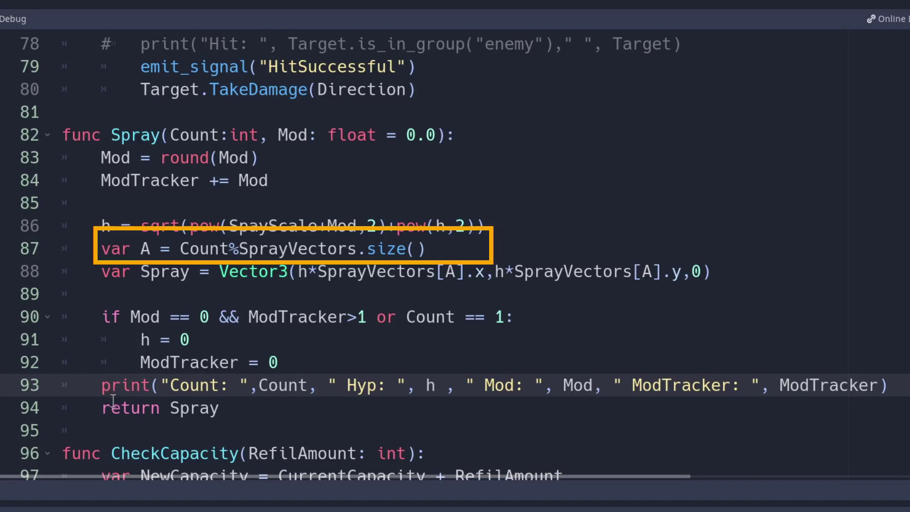
text(#)
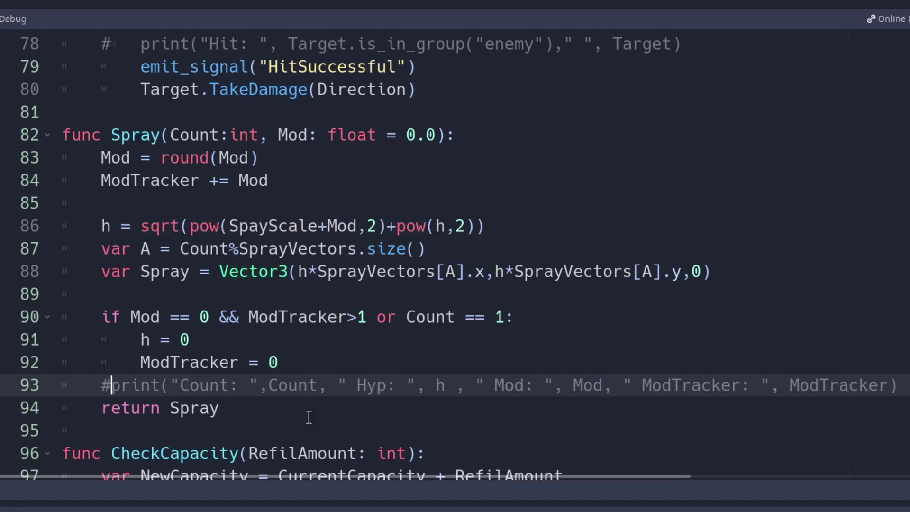
- Move to the end of the return Spray line, then select and deselect the hypotenuse formula on line 86
key(Down)
key(End)
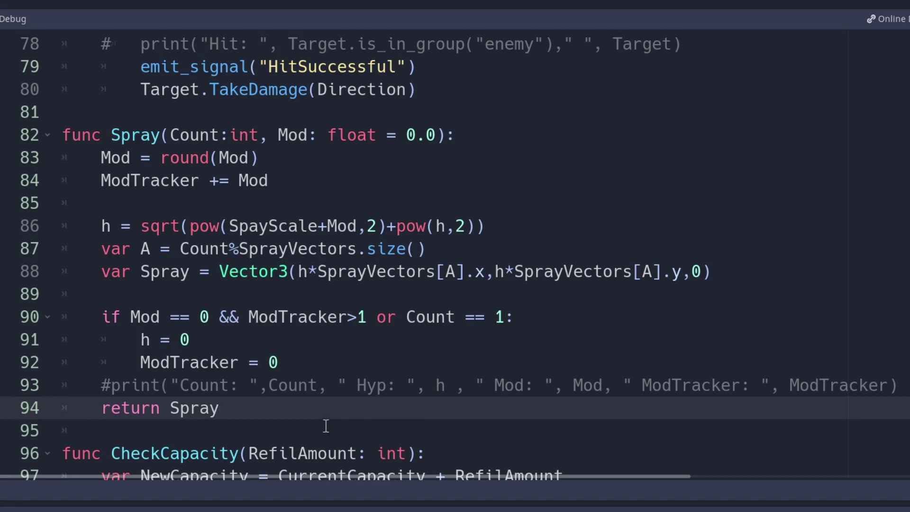
drag(508, 224, 88, 225)
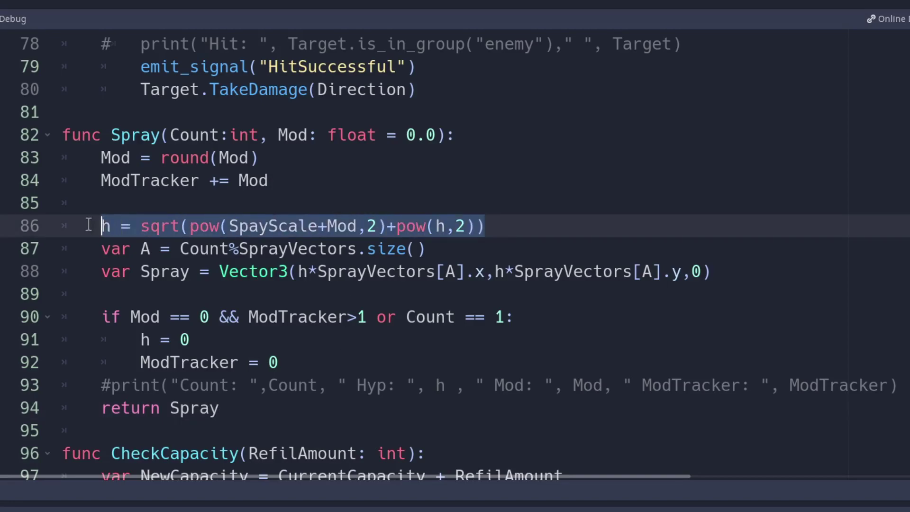
key(Left)
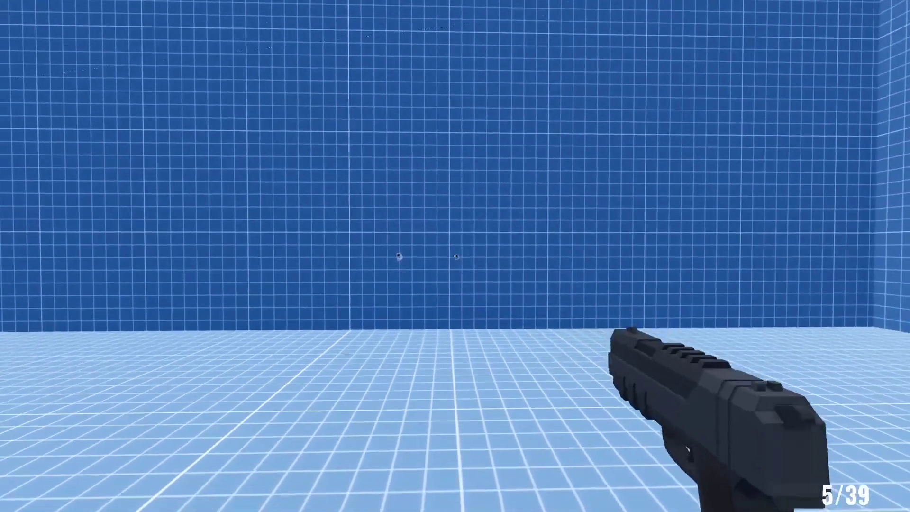
- Fire the pistol at the grid wall, reload, and fire quick double shots while walking closer
click(456, 257)
click(455, 256)
key(r)
click(455, 256)
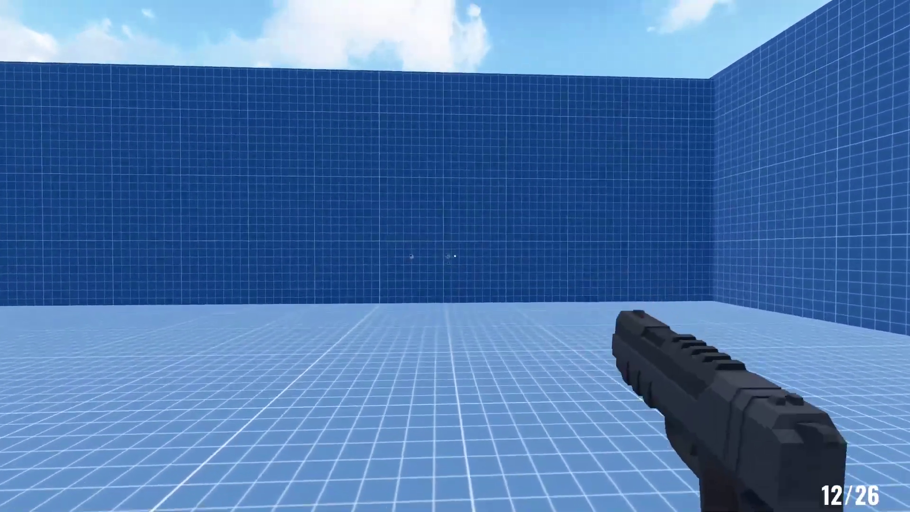
key(w)
double_click(455, 256)
double_click(455, 257)
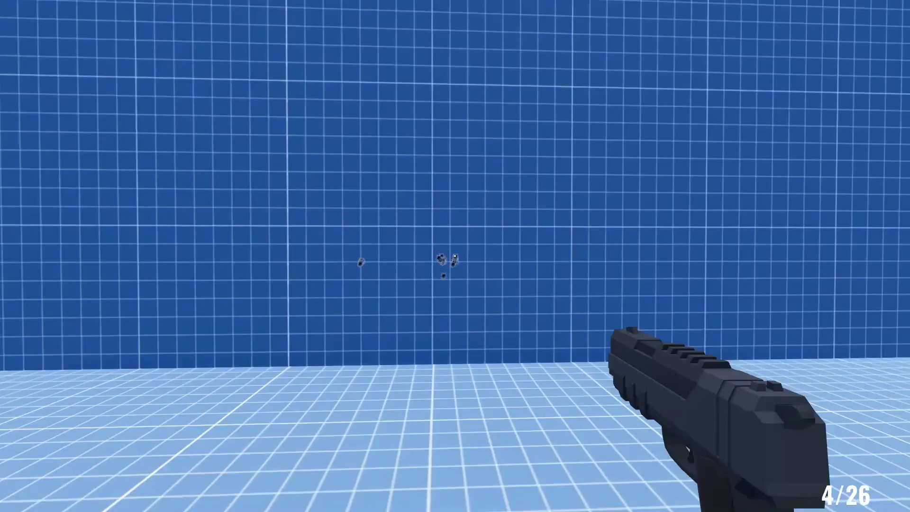
click(456, 256)
click(455, 256)
click(455, 256)
- Keep firing the pistol while stepping toward and away from the wall, reloading before and after
key(r)
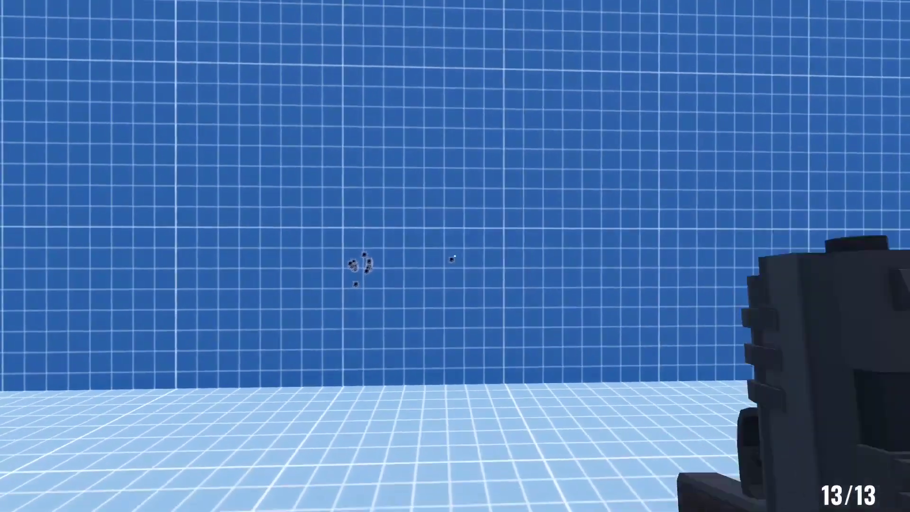
key(w)
click(455, 256)
click(455, 256)
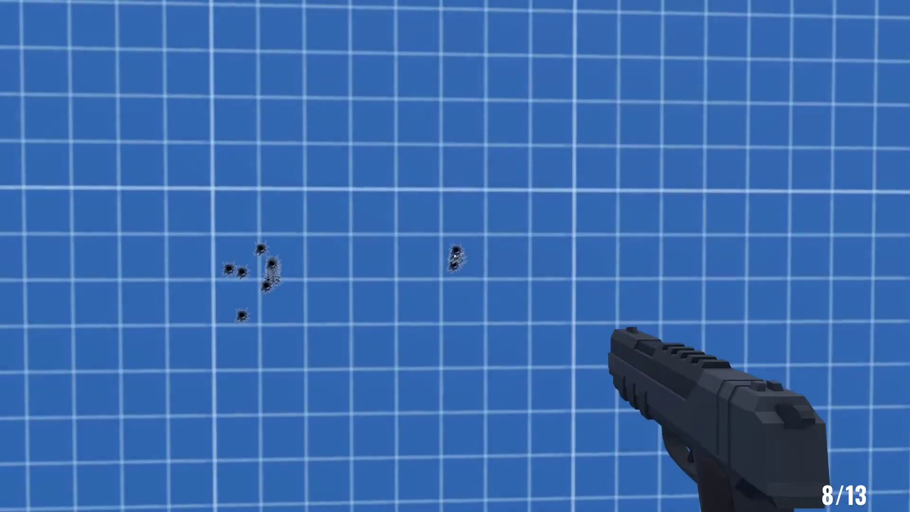
key(s)
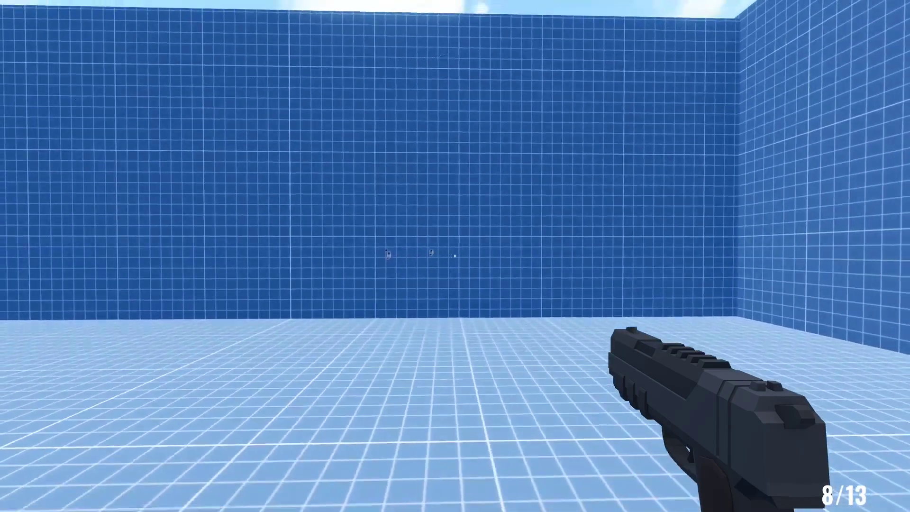
click(456, 256)
click(456, 256)
key(w)
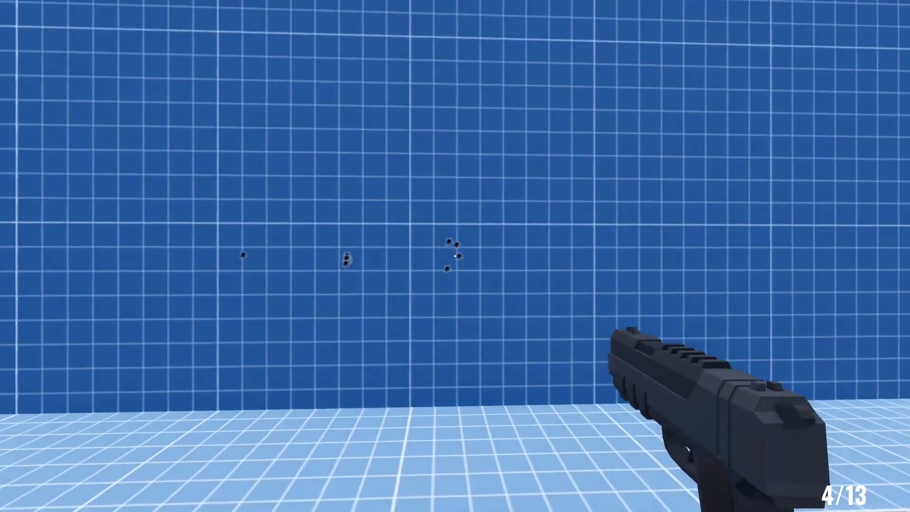
key(r)
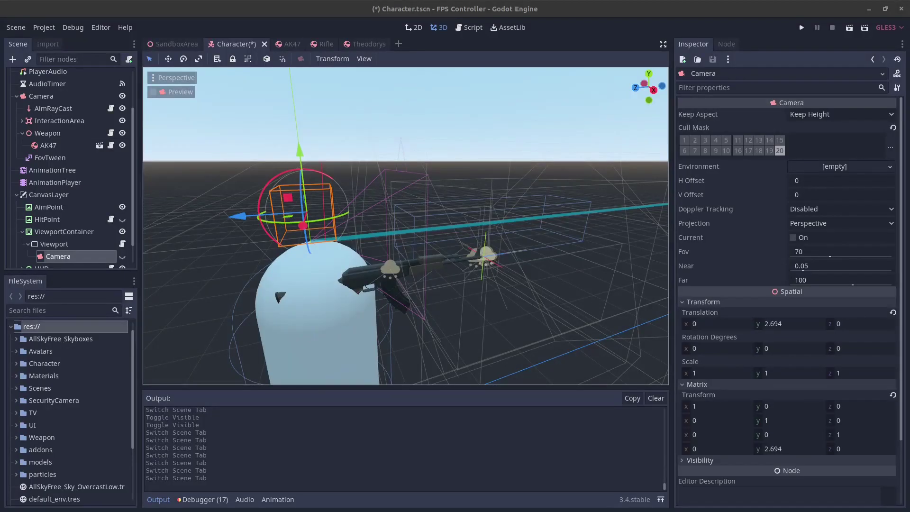
- Select AimRayCast, Camera and Character, then open AimRayCast.gd to its SprayCalc and ResetSpray code
click(45, 97)
click(48, 110)
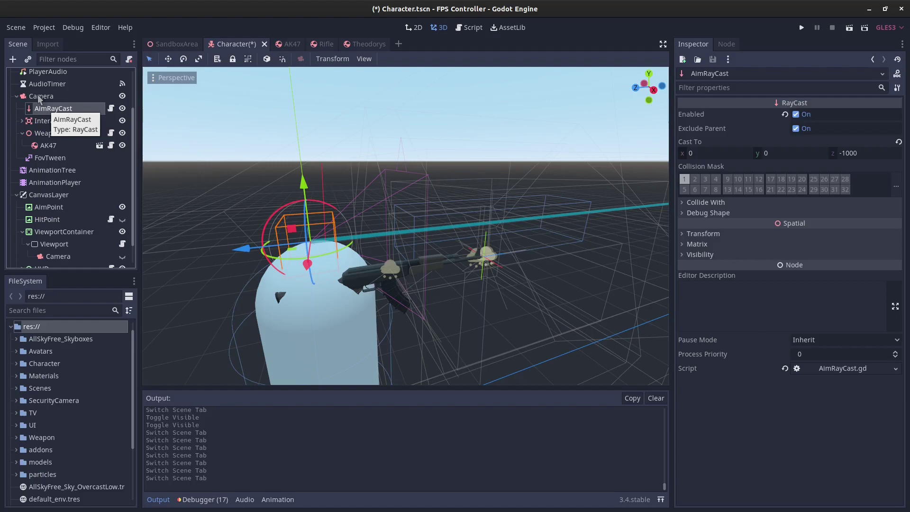
click(41, 98)
scroll(42, 99, up, 1)
scroll(72, 98, up, 1)
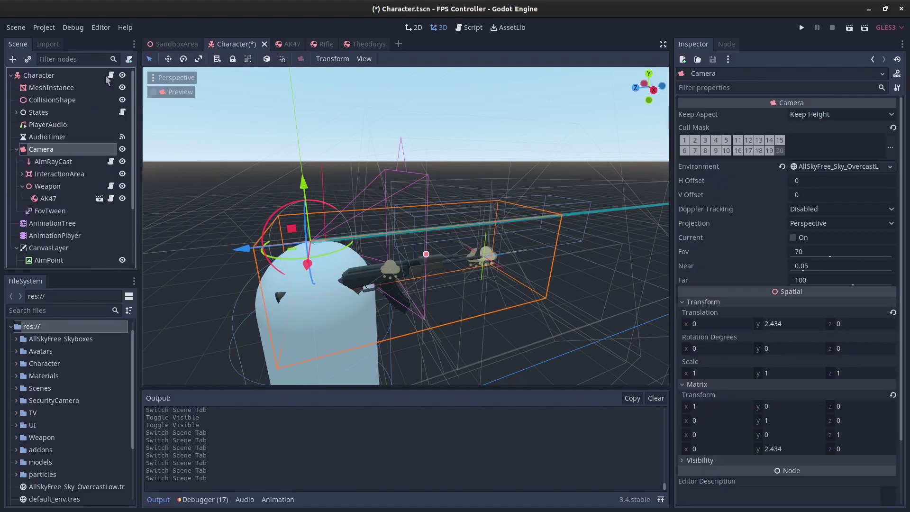
click(83, 75)
key(F3)
click(472, 319)
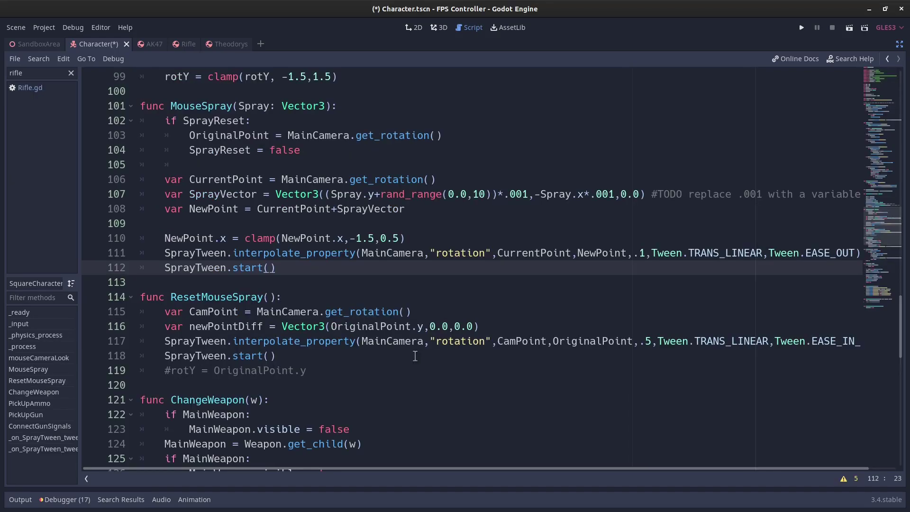
scroll(414, 356, down, 1)
scroll(415, 356, up, 1)
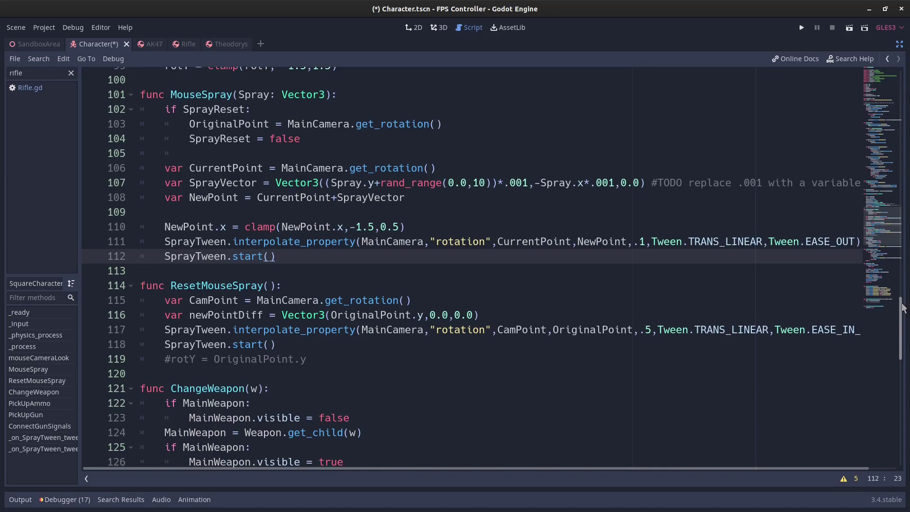
drag(903, 307, 905, 311)
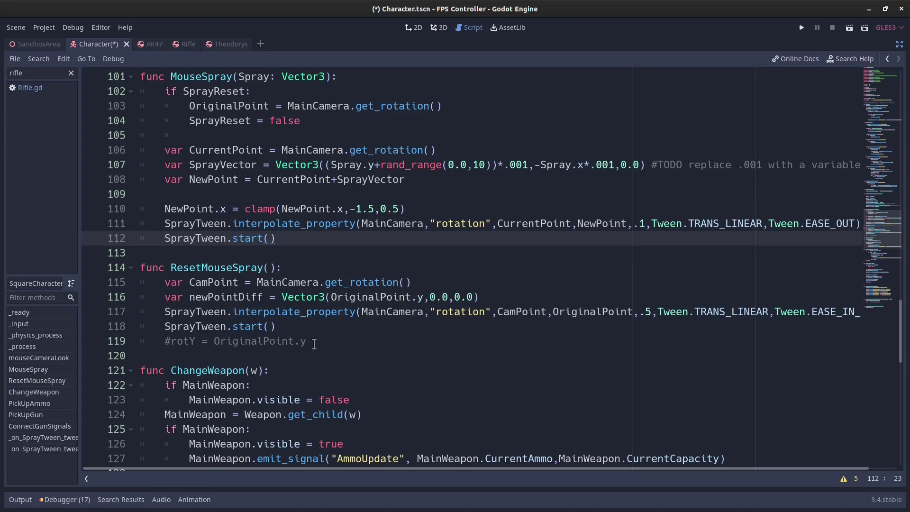
- Highlight the MouseSpray and ResetMouseSpray functions (lines 101–119), then fire the rifle in the running game
drag(314, 344, 84, 77)
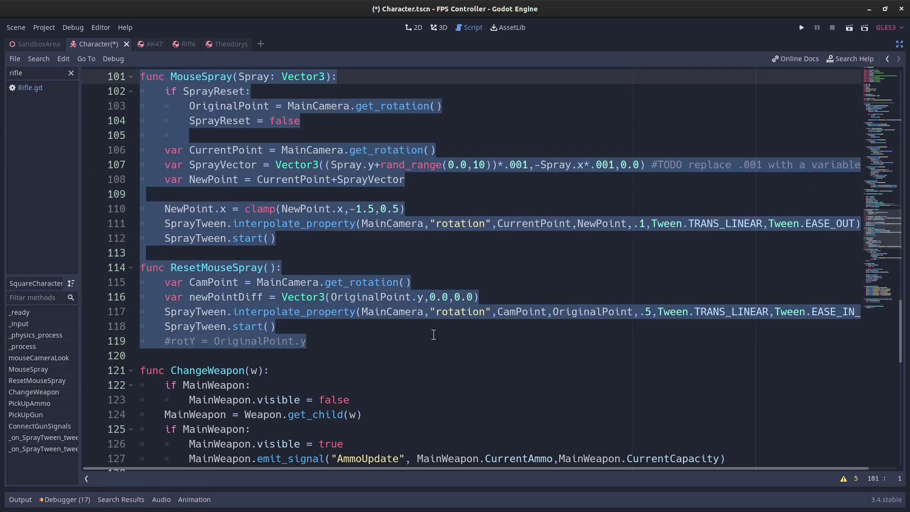
click(433, 334)
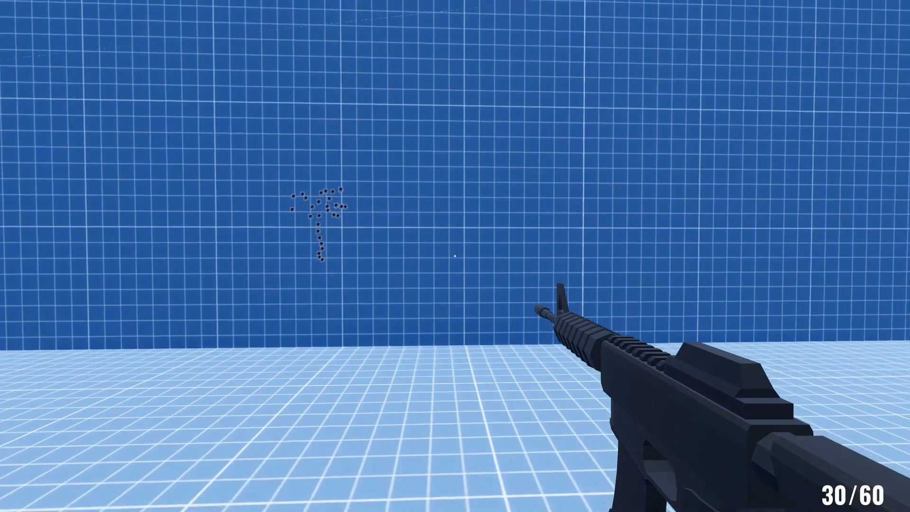
click(455, 257)
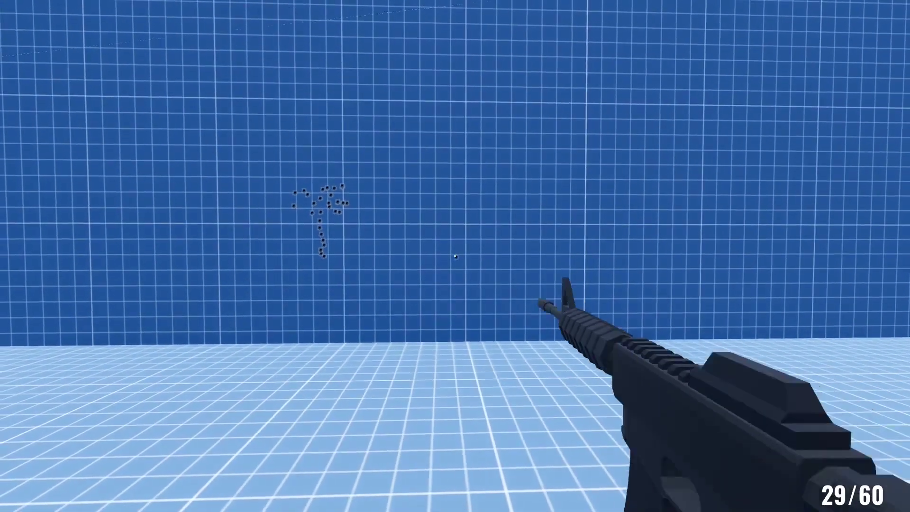
- Spray the rifle at the wall, reload it, and switch to the pistol
drag(456, 256, 455, 256)
key(r)
key(r)
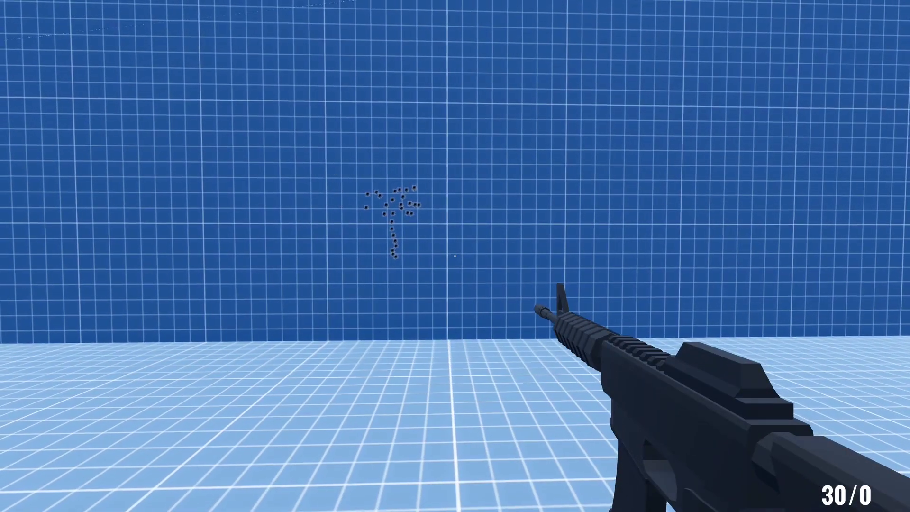
key(2)
- Fire the pistol repeatedly at the wall, reloading once partway through
click(455, 256)
click(455, 257)
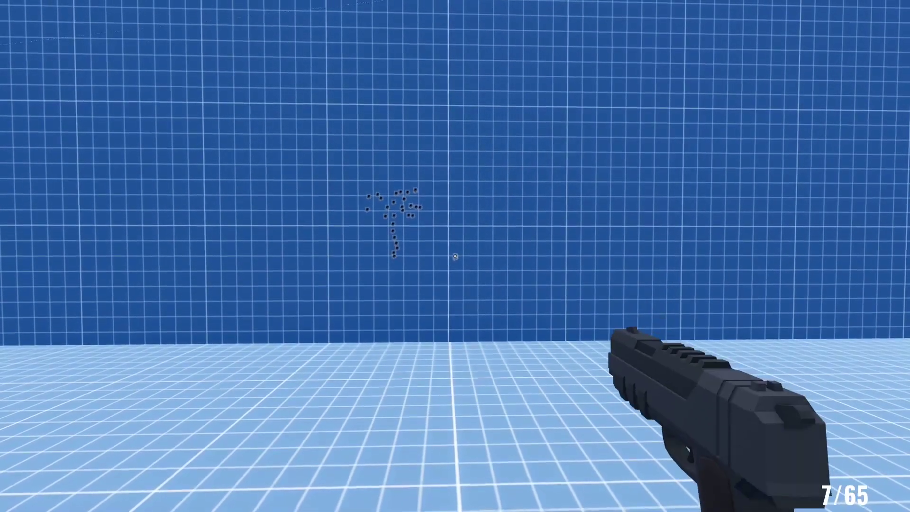
click(455, 256)
click(455, 256)
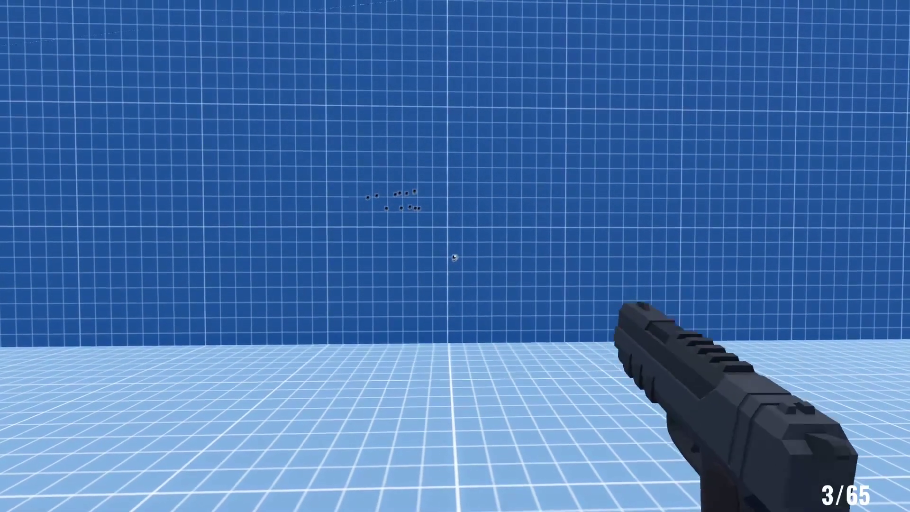
click(455, 257)
click(456, 256)
key(r)
click(455, 256)
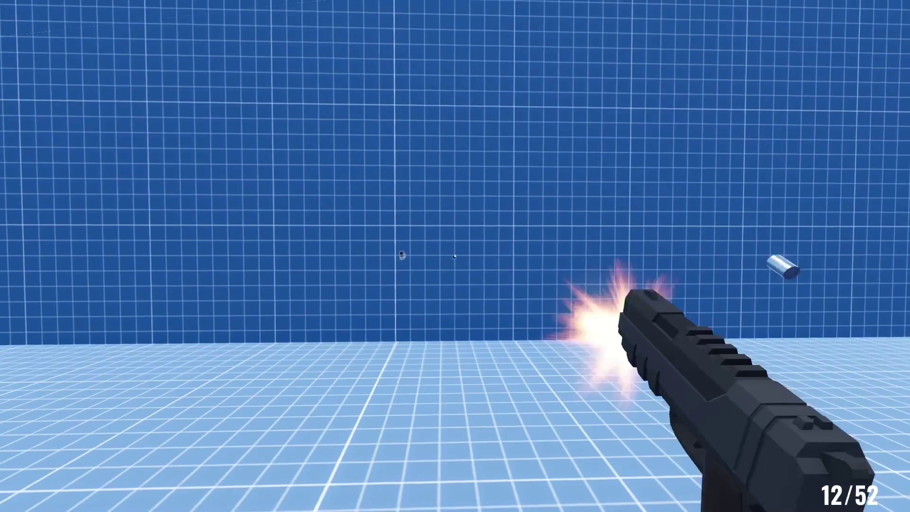
click(455, 256)
click(455, 256)
click(455, 256)
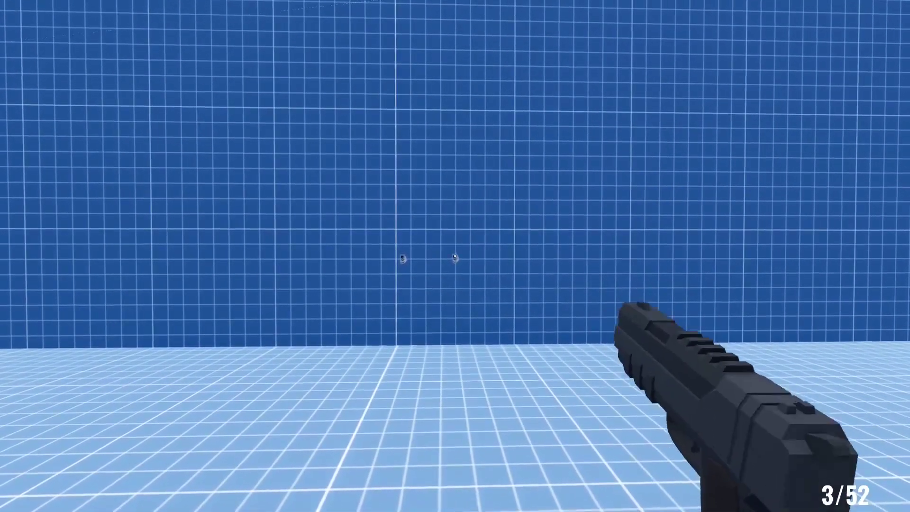
click(455, 256)
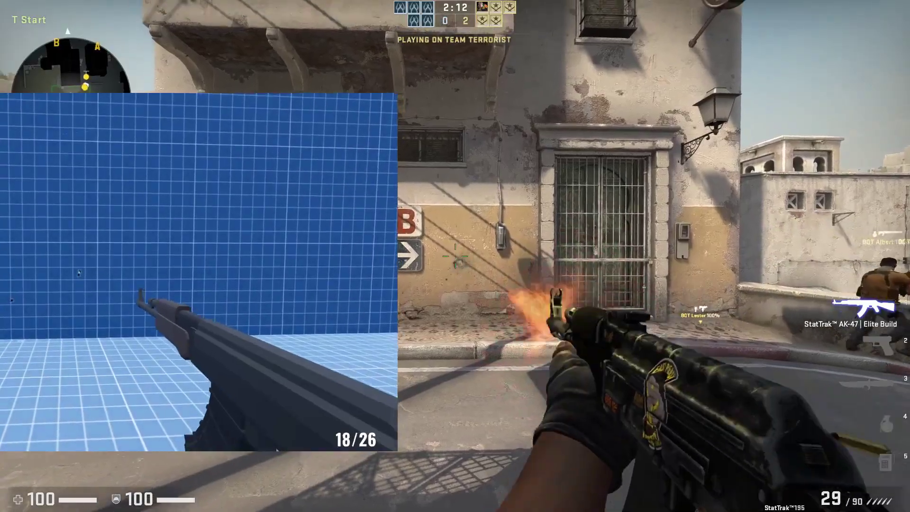
- Hold fire for the side-by-side CS:GO AK-47 and Valorant rifle spray comparisons
drag(456, 256, 455, 256)
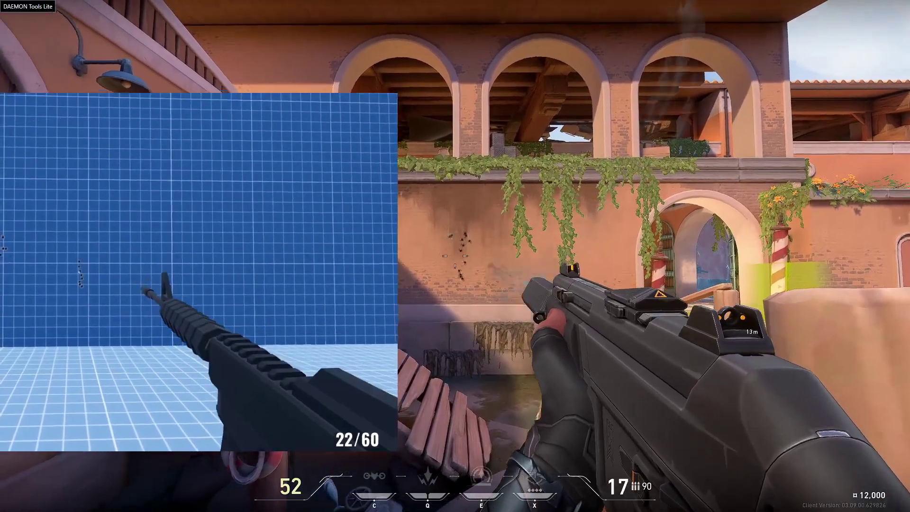
drag(455, 256, 455, 256)
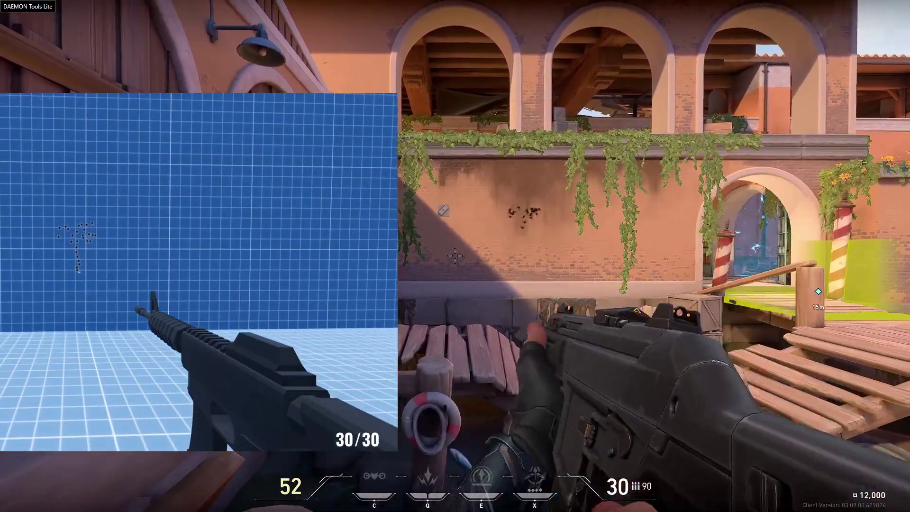
drag(455, 256, 456, 256)
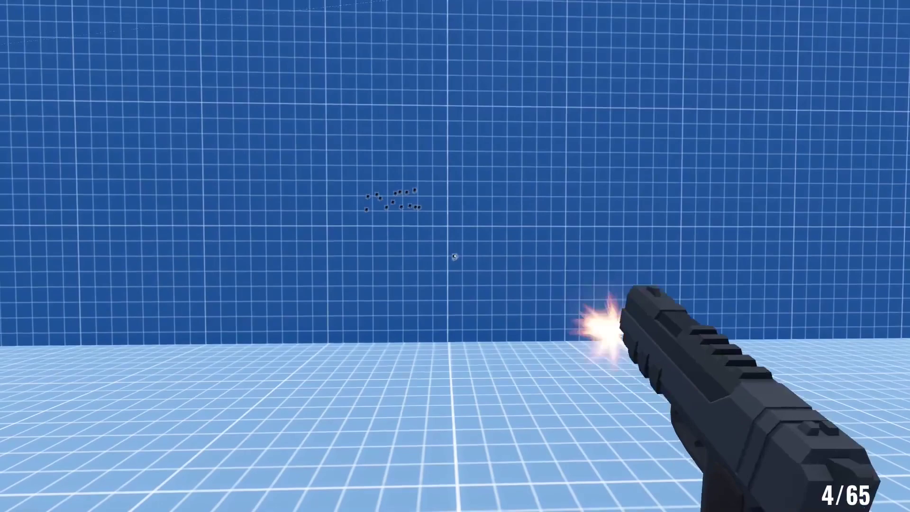
- Fire the pistol at the wall, reloading three times as magazines empty
key(r)
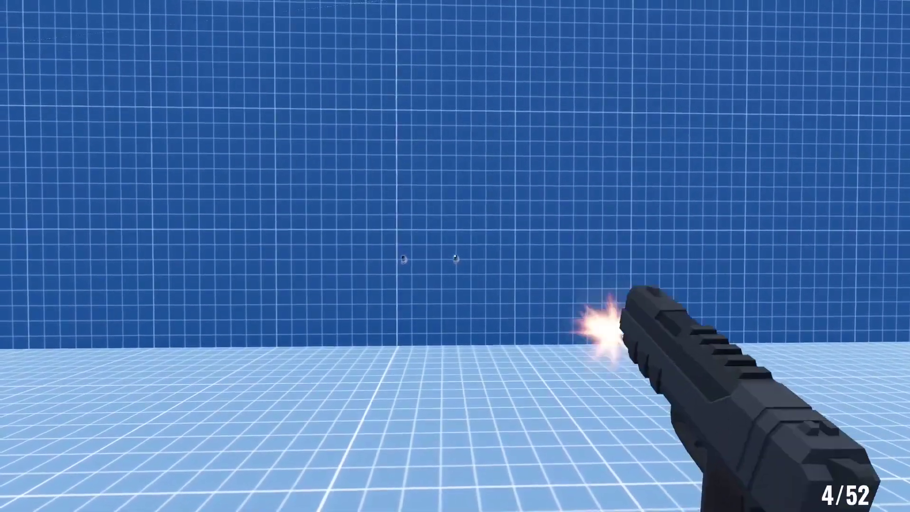
key(r)
click(456, 256)
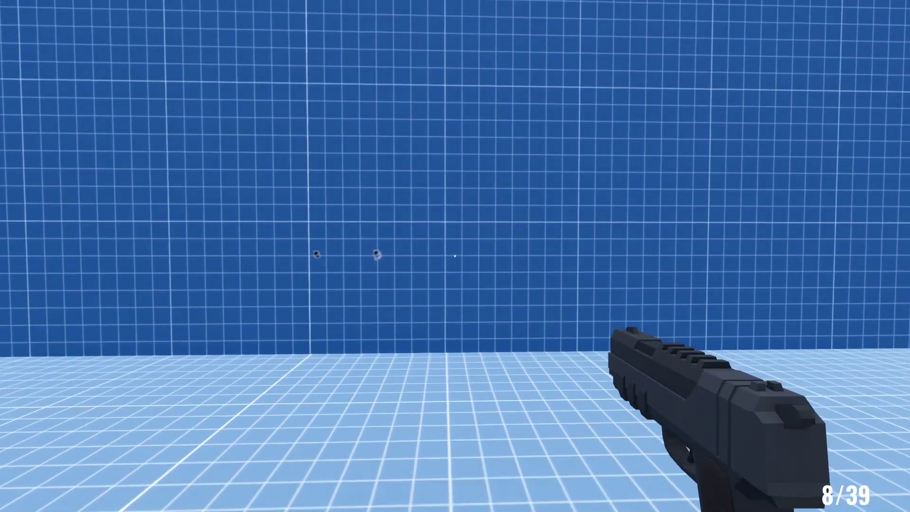
key(r)
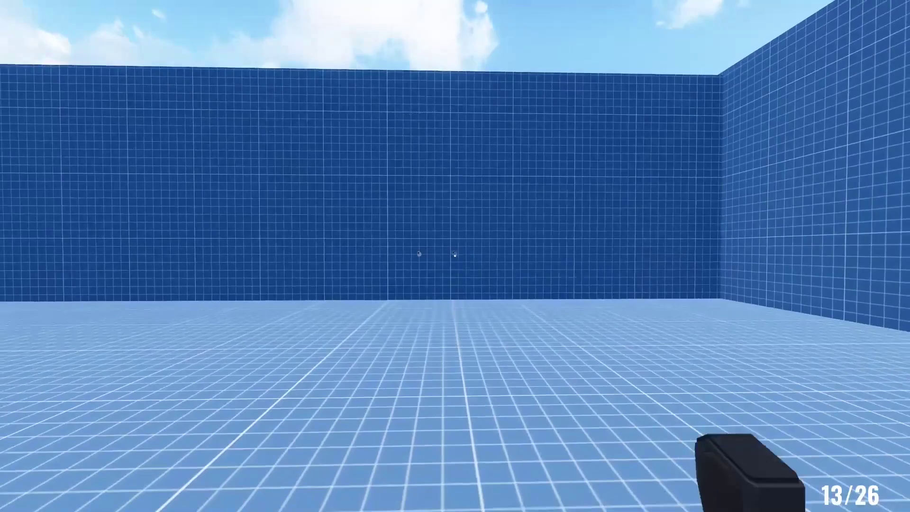
- Fire a shot, climb across the yellow platform, and switch to the pistol
click(455, 256)
click(455, 256)
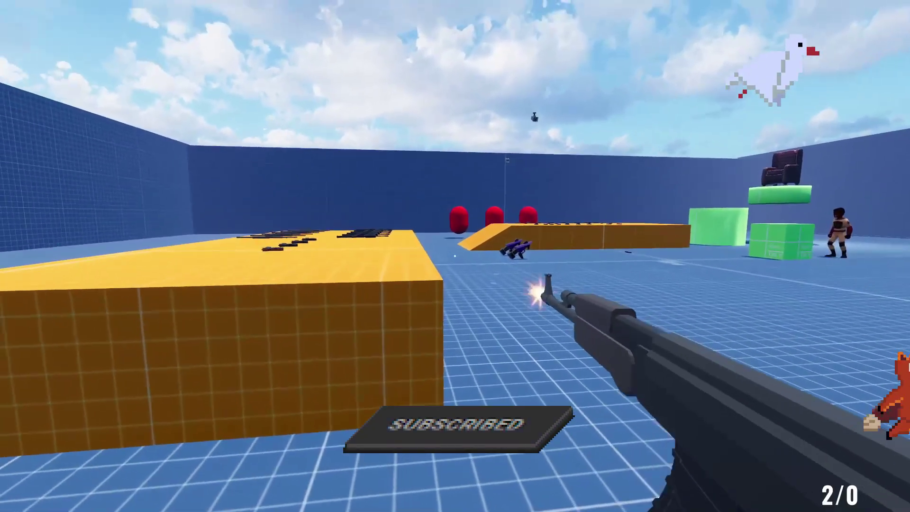
key(w)
key(space)
key(2)
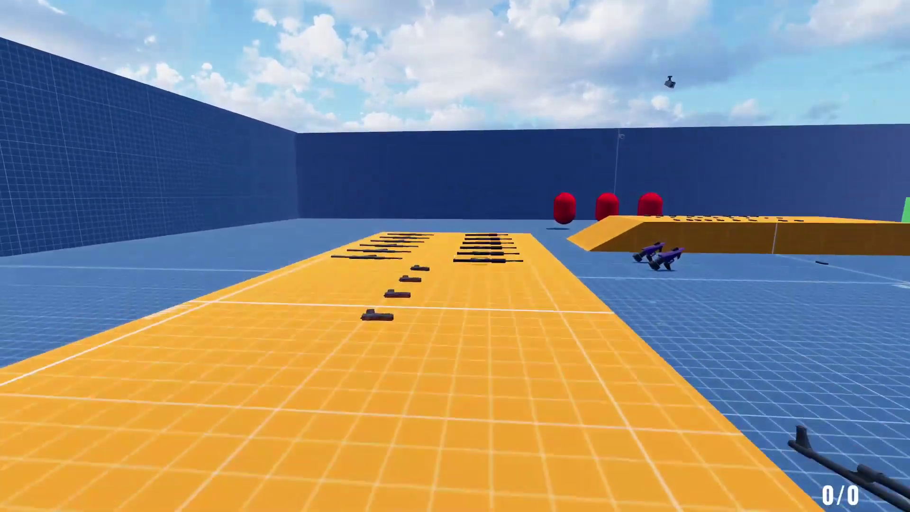
- Pick up a loaded rifle, shoot the red targets three times, and reload
key(e)
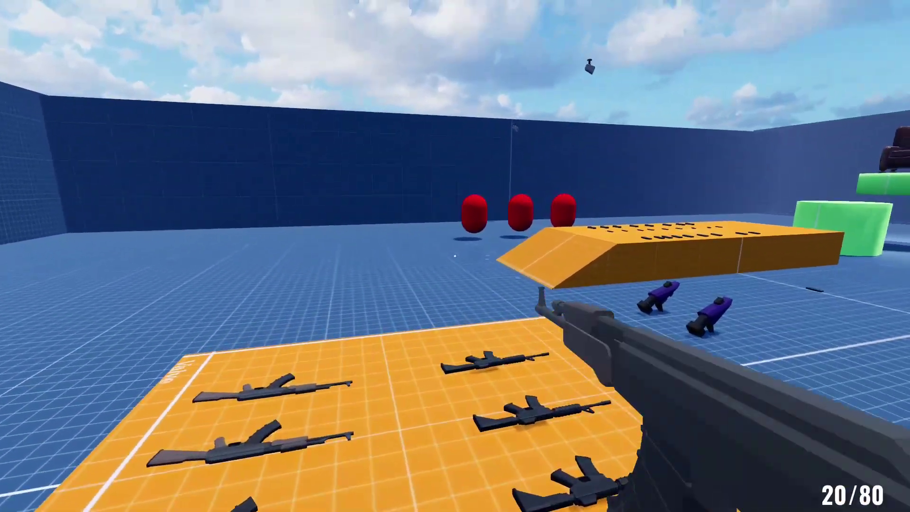
click(455, 256)
click(455, 256)
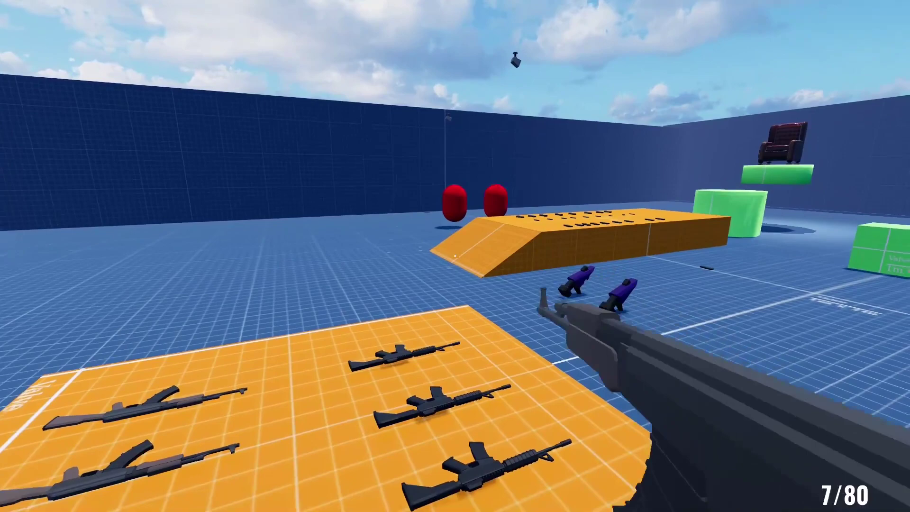
click(455, 255)
key(r)
- Grab extra rifle ammo, fire at the remaining target, and reload, ending at 20/80
key(e)
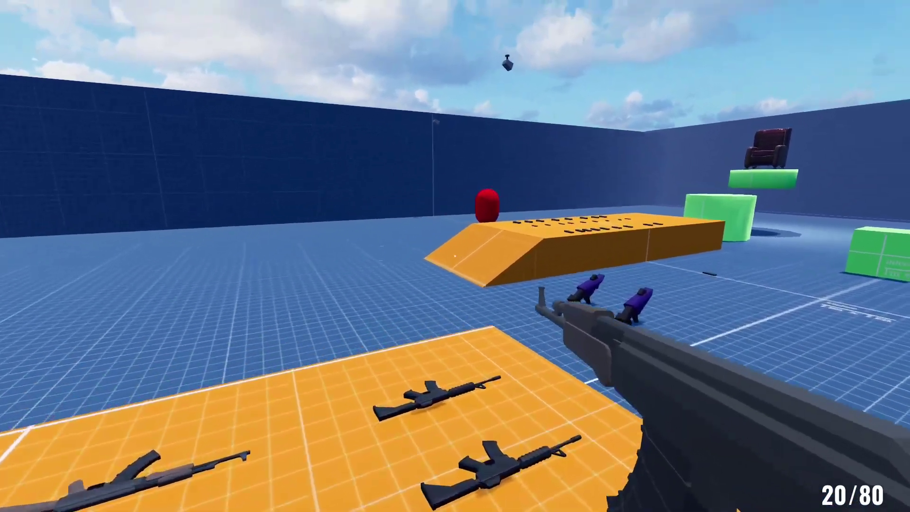
click(454, 257)
click(455, 257)
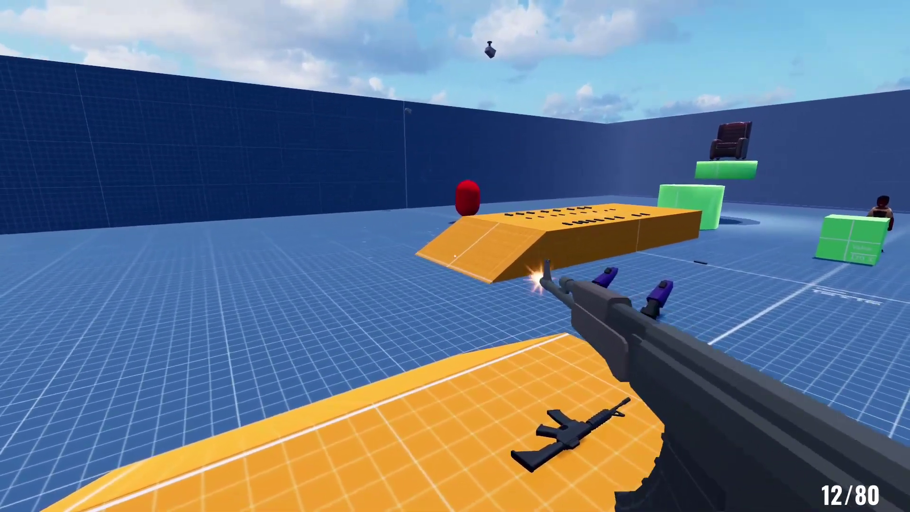
key(r)
key(e)
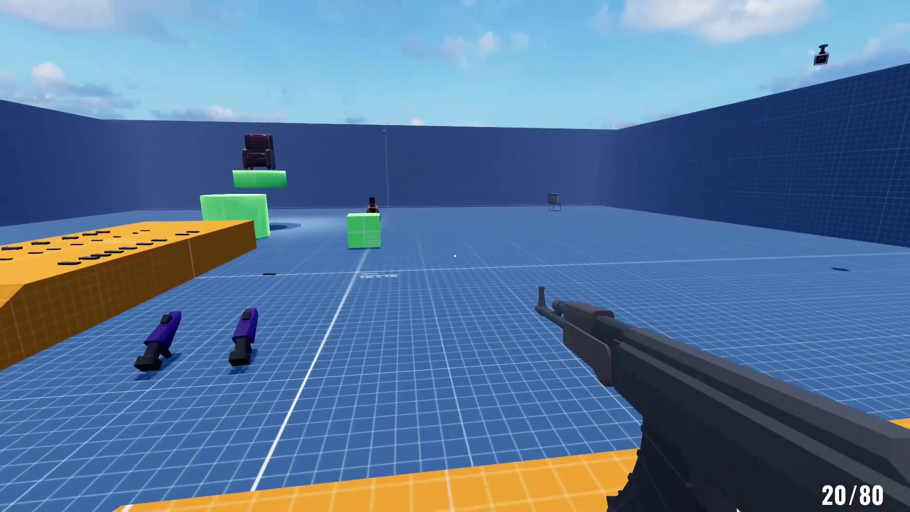